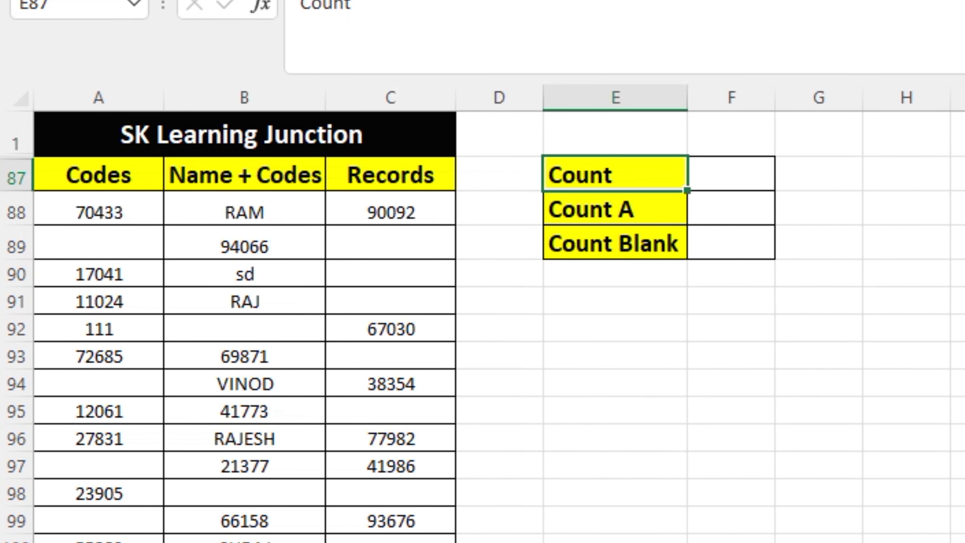
# Review the Count and Count Blank labels and select the Codes column.
pyautogui.click(615, 208)
pyautogui.click(616, 243)
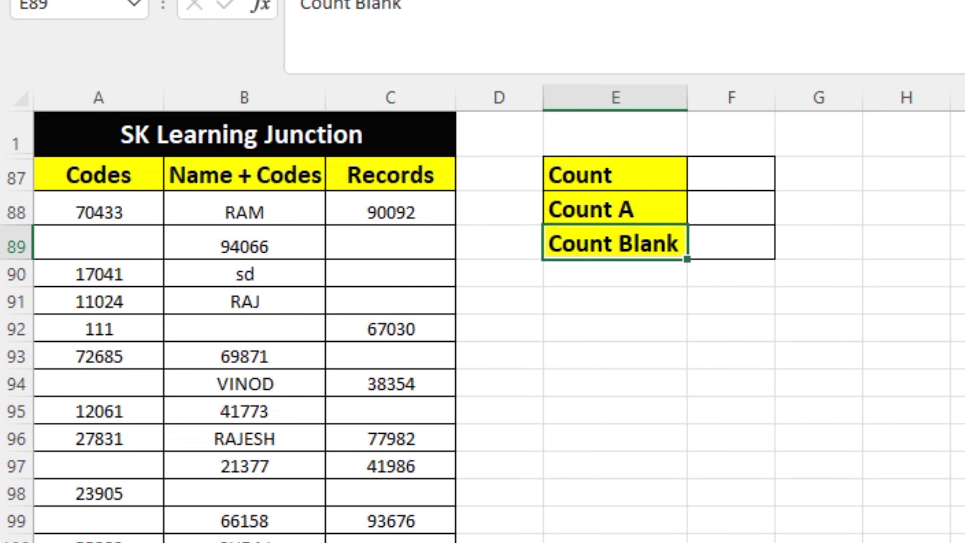
pyautogui.click(615, 208)
pyautogui.click(615, 174)
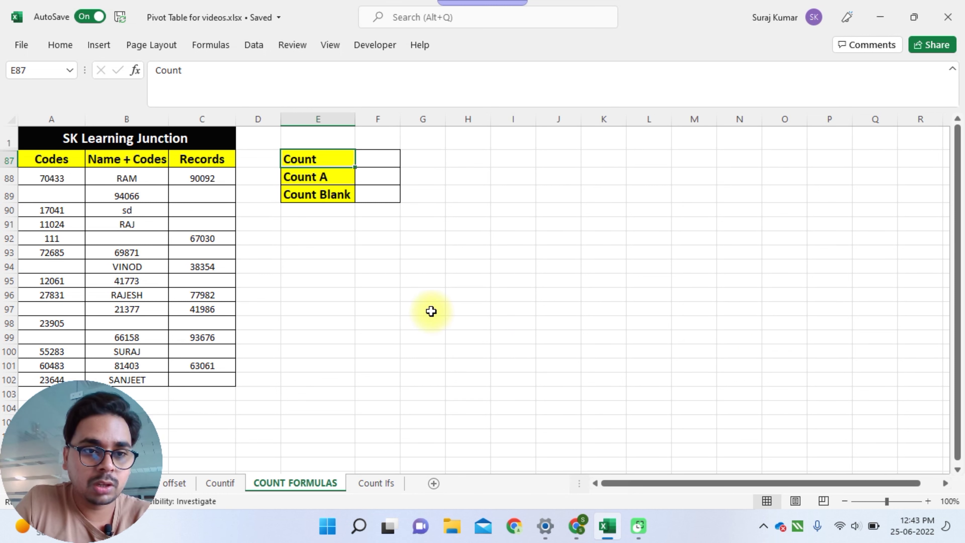
pyautogui.click(51, 121)
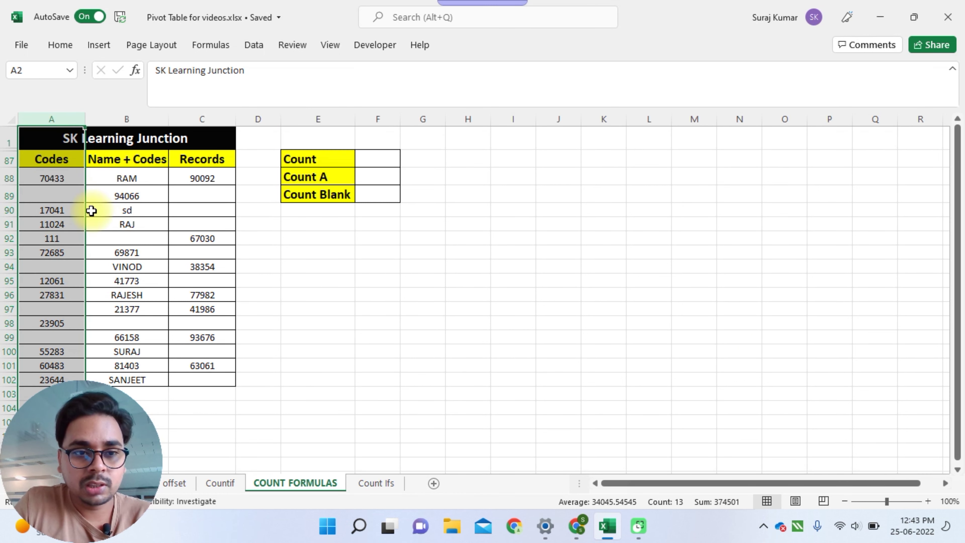
# Enter =COUNT(A88:A102) beside Count, returning 11.
pyautogui.click(377, 159)
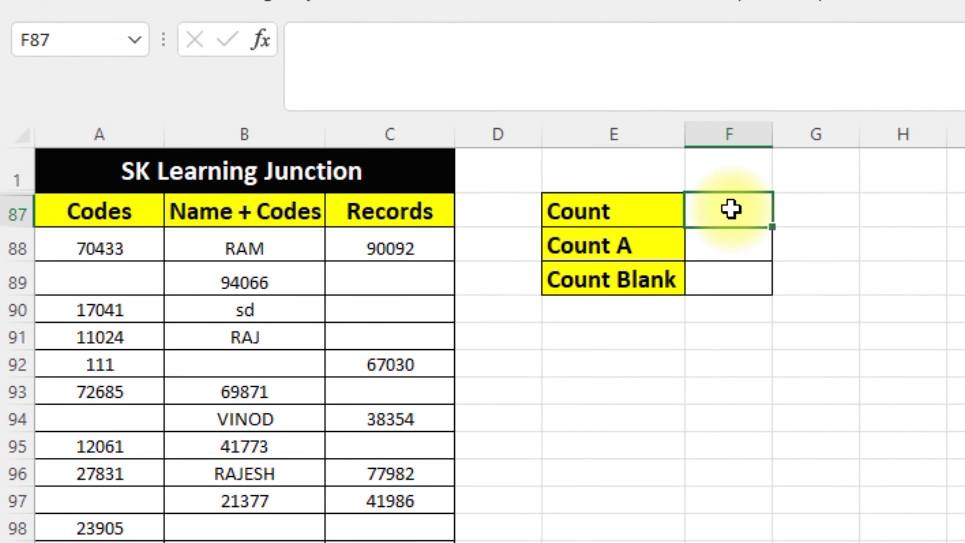
pyautogui.write('=')
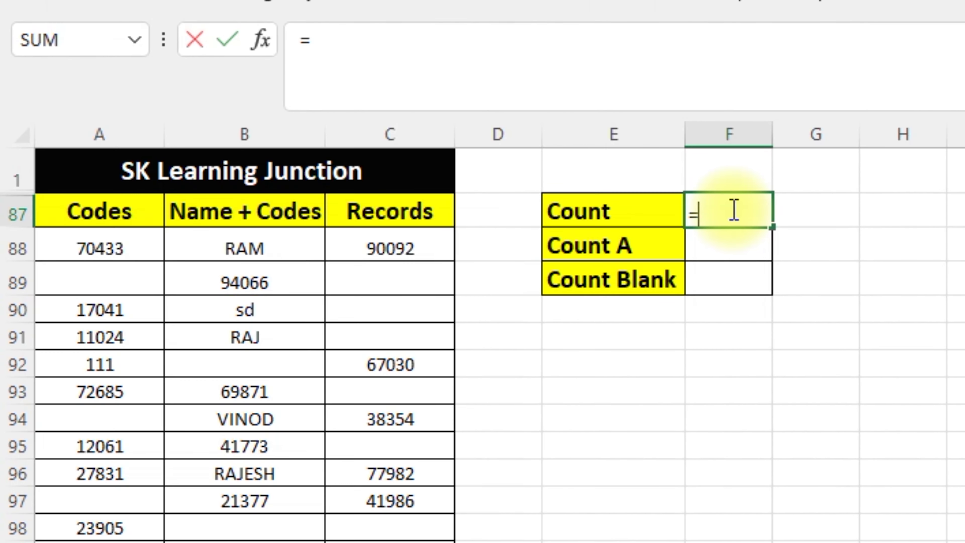
pyautogui.write('count')
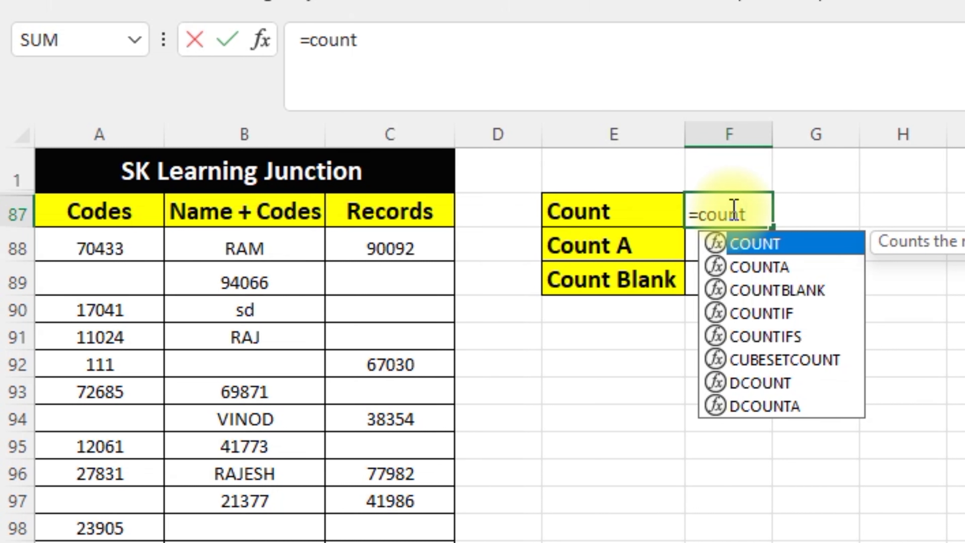
pyautogui.press('Tab')
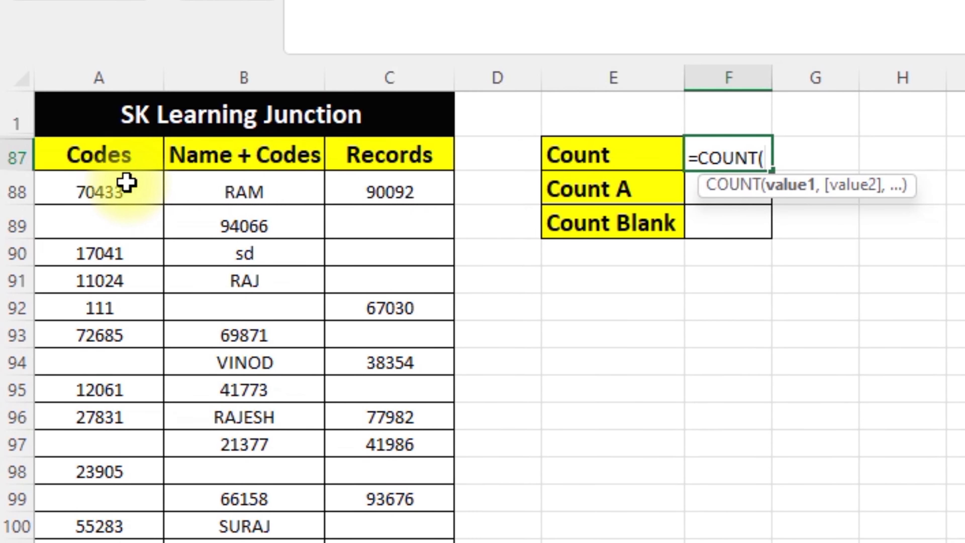
pyautogui.click(127, 183)
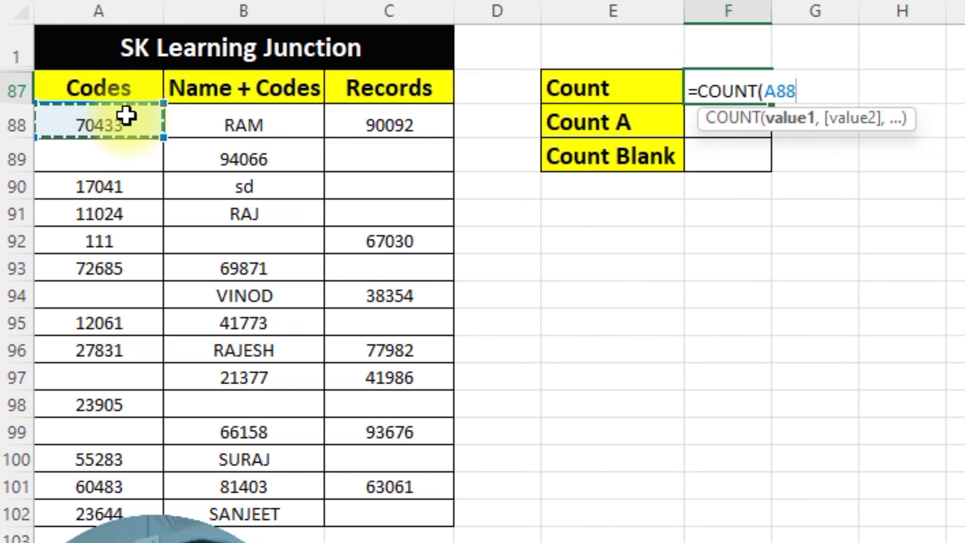
pyautogui.hotkey('shift', 'Down')
pyautogui.hotkey('shift', 'Down')
pyautogui.hotkey('shift', 'Down')
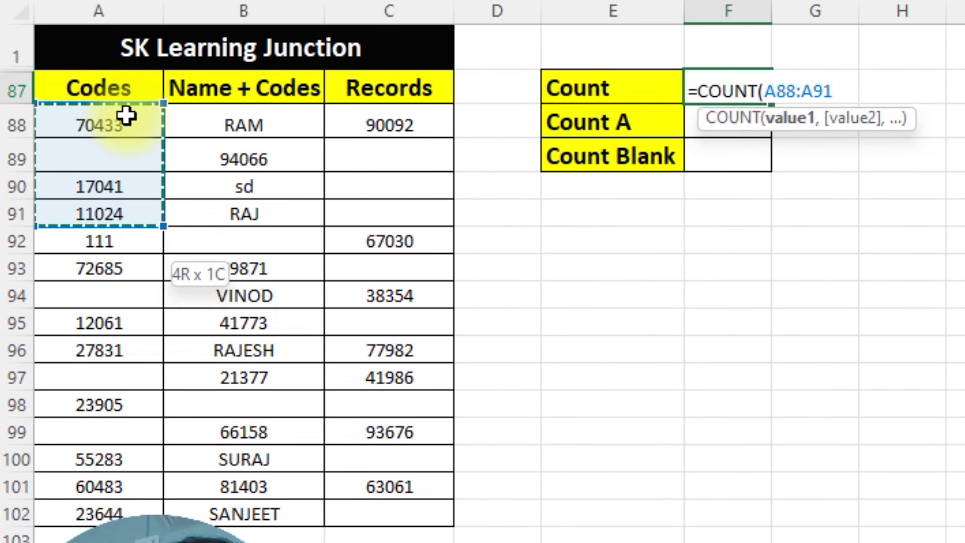
pyautogui.hotkey('shift', 'Down')
pyautogui.hotkey('shift', 'Down')
pyautogui.hotkey('shift', 'Down')
pyautogui.hotkey('shift', 'Up')
pyautogui.write(')')
pyautogui.press('Return')
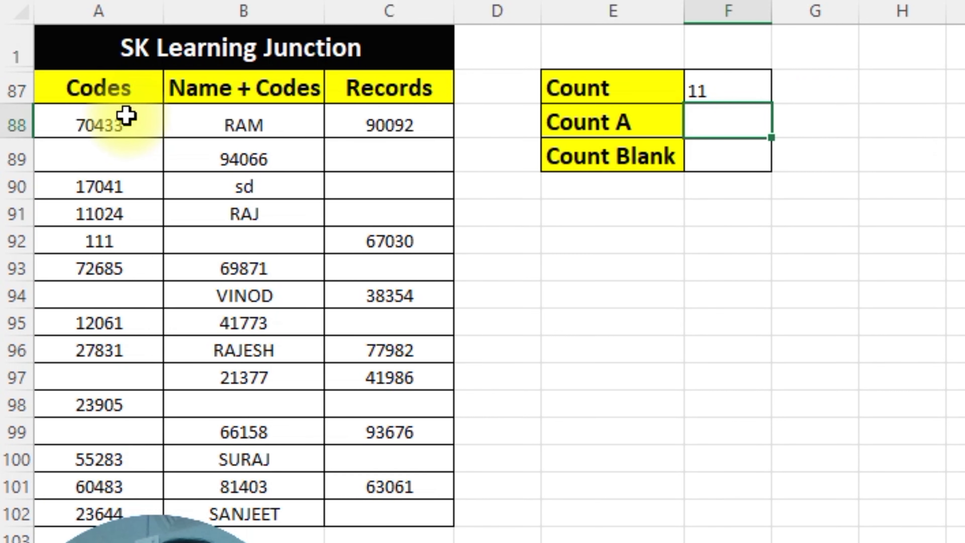
pyautogui.press('Up')
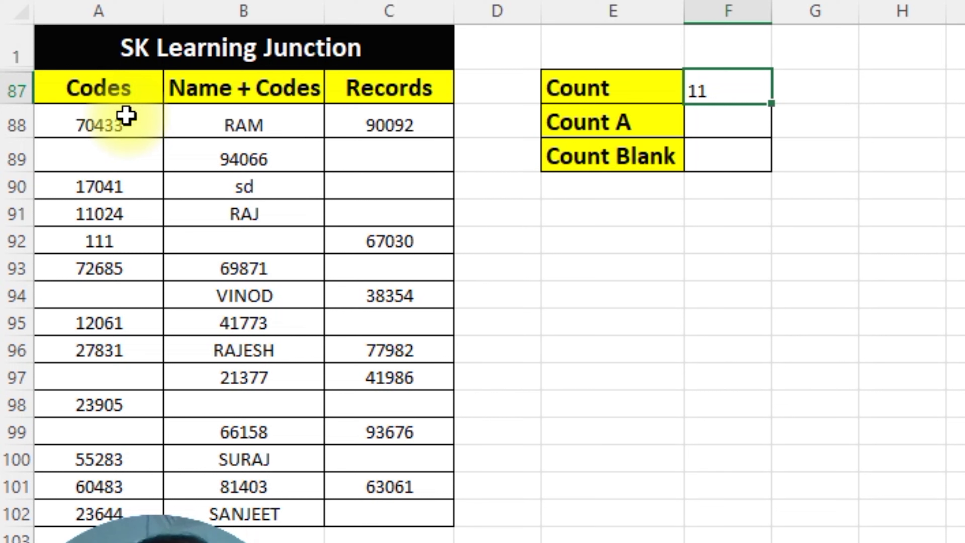
pyautogui.press('Down')
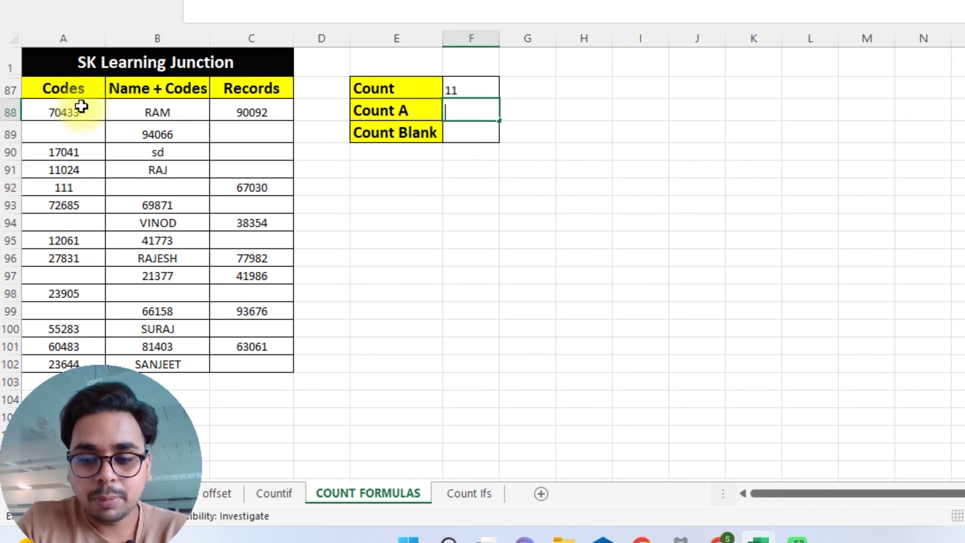
# Enter =COUNTA(B88:B102) beside Count A, returning 13.
pyautogui.write('=count')
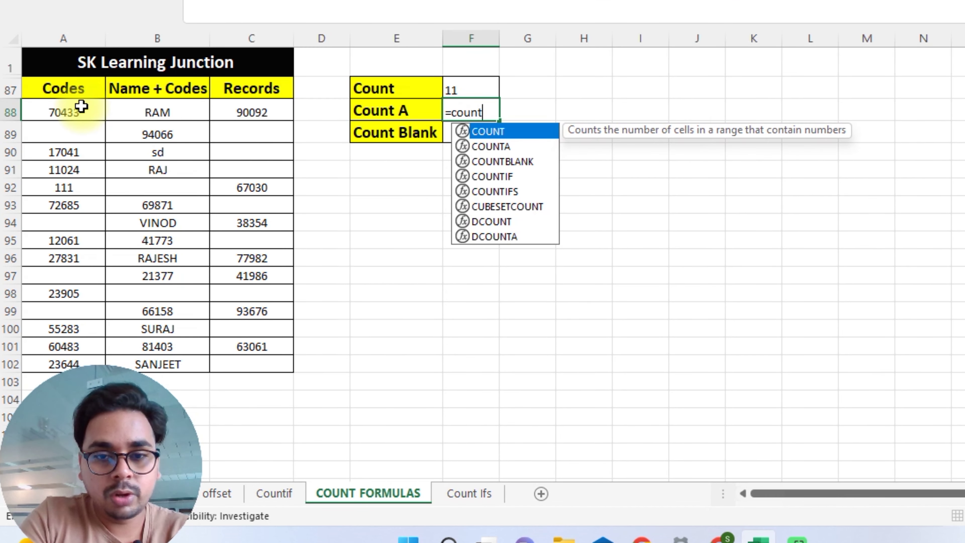
pyautogui.press('Down')
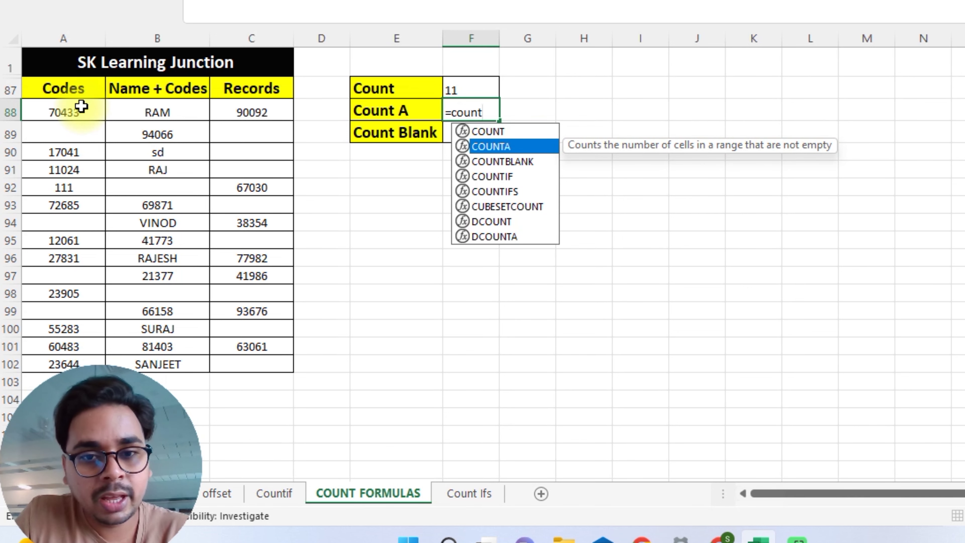
pyautogui.press('Tab')
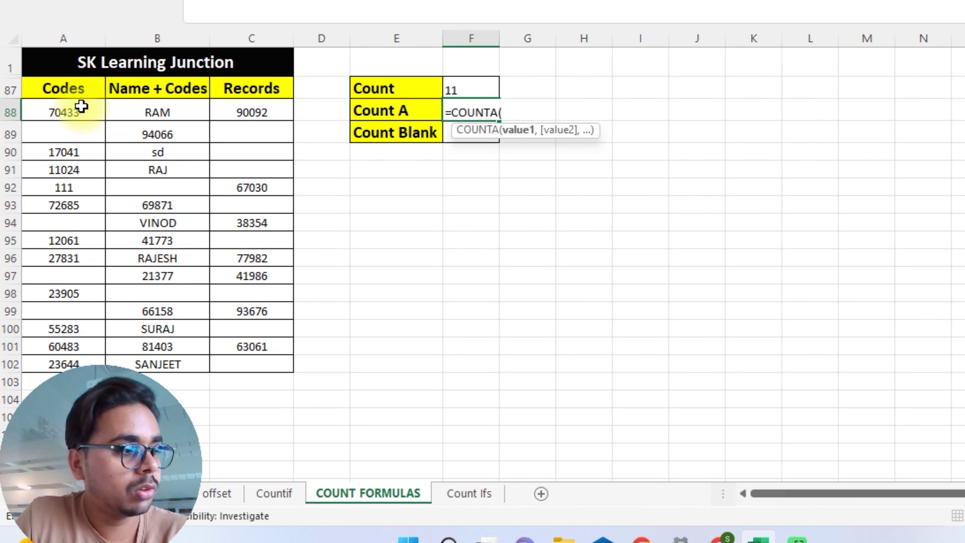
pyautogui.press('Left')
pyautogui.press('Left')
pyautogui.press('Left')
pyautogui.press('Left')
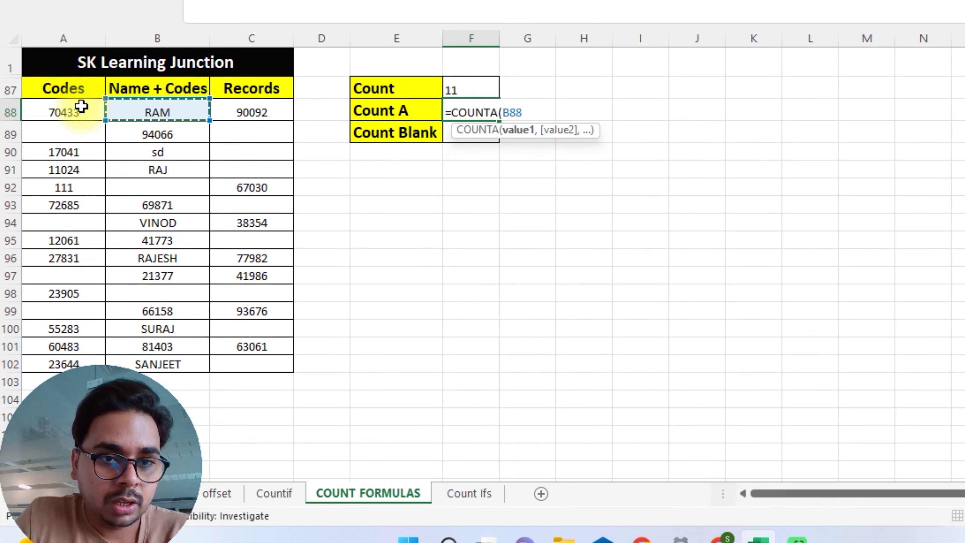
pyautogui.hotkey('shift', 'Down')
pyautogui.hotkey('shift', 'Down')
pyautogui.hotkey('shift', 'Down')
pyautogui.hotkey('shift', 'Down')
pyautogui.hotkey('shift', 'Down')
pyautogui.hotkey('shift', 'Down')
pyautogui.hotkey('shift', 'Down')
pyautogui.hotkey('shift', 'Up')
pyautogui.hotkey('shift', 'Up')
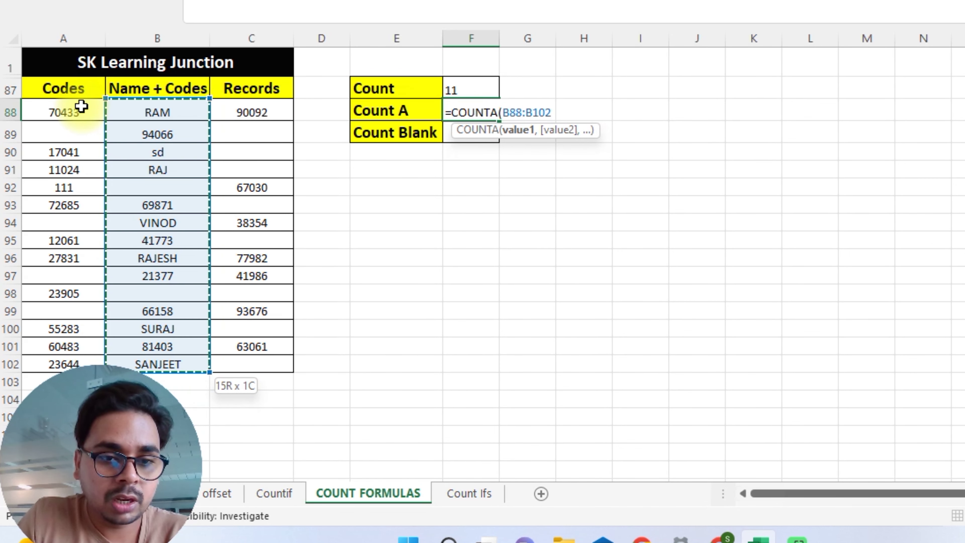
pyautogui.write(')')
pyautogui.press('Return')
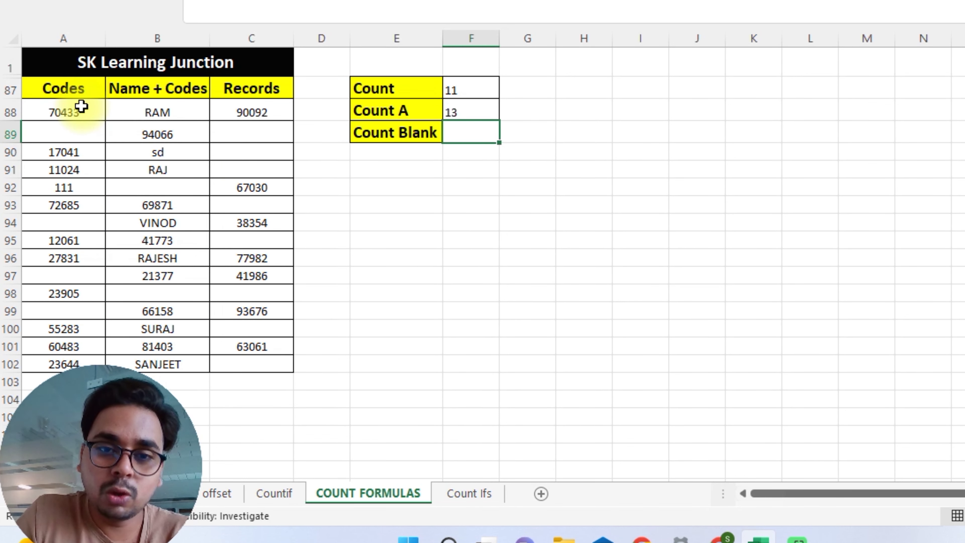
# Clear the 'sd' entry in B90 so Count A drops to 12.
pyautogui.press('Up')
pyautogui.press('Left')
pyautogui.press('Left')
pyautogui.press('Left')
pyautogui.press('Left')
pyautogui.press('Down')
pyautogui.press('Down')
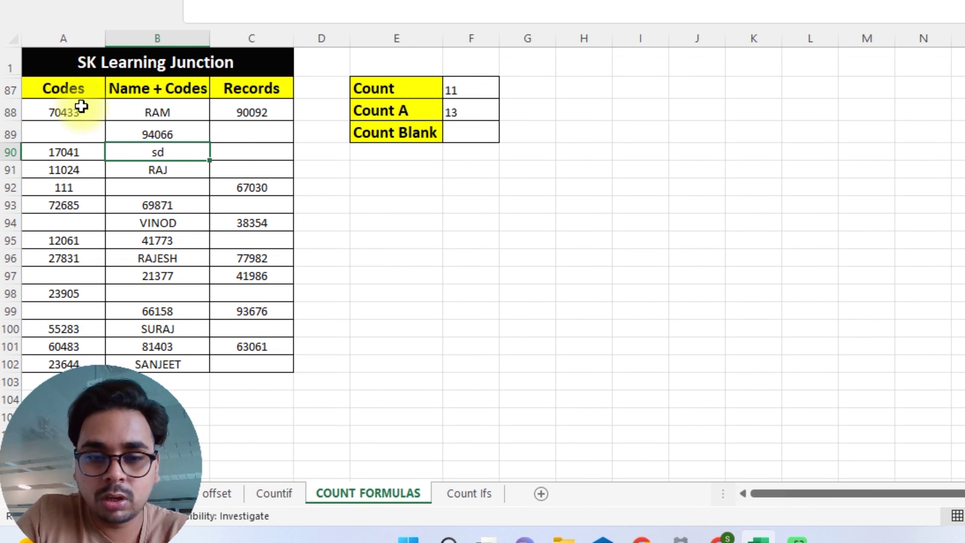
pyautogui.press('BackSpace')
pyautogui.press('Return')
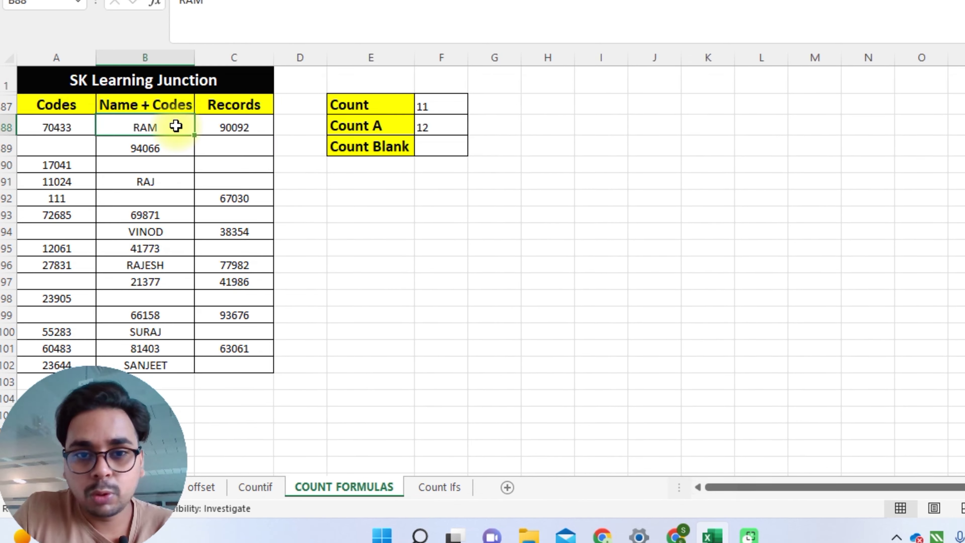
pyautogui.click(189, 111)
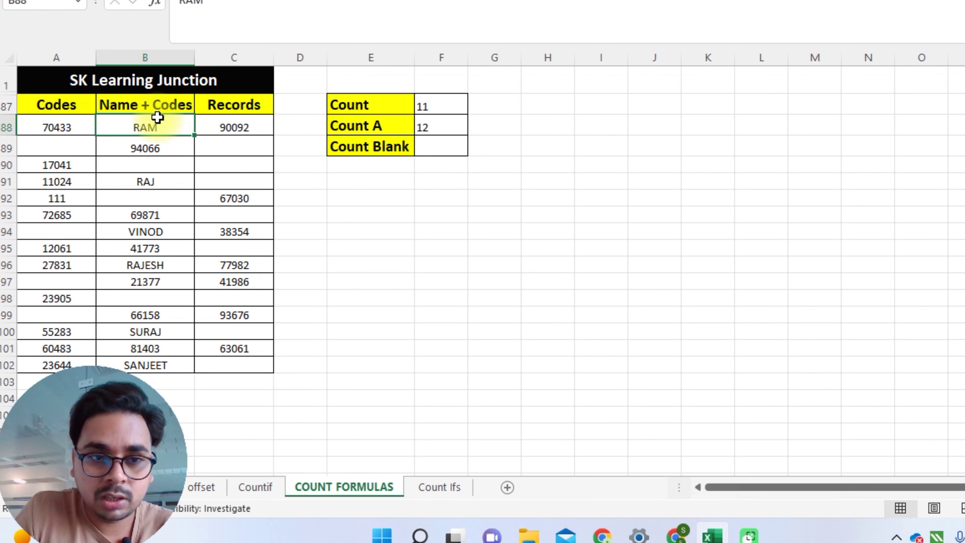
# Select B88:B102 to check the non-empty count in the status bar.
pyautogui.hotkey('shift', 'Down')
pyautogui.hotkey('shift', 'Down')
pyautogui.hotkey('shift', 'Down')
pyautogui.hotkey('shift', 'Down')
pyautogui.hotkey('shift', 'Down')
pyautogui.hotkey('shift', 'Down')
pyautogui.hotkey('shift', 'Down')
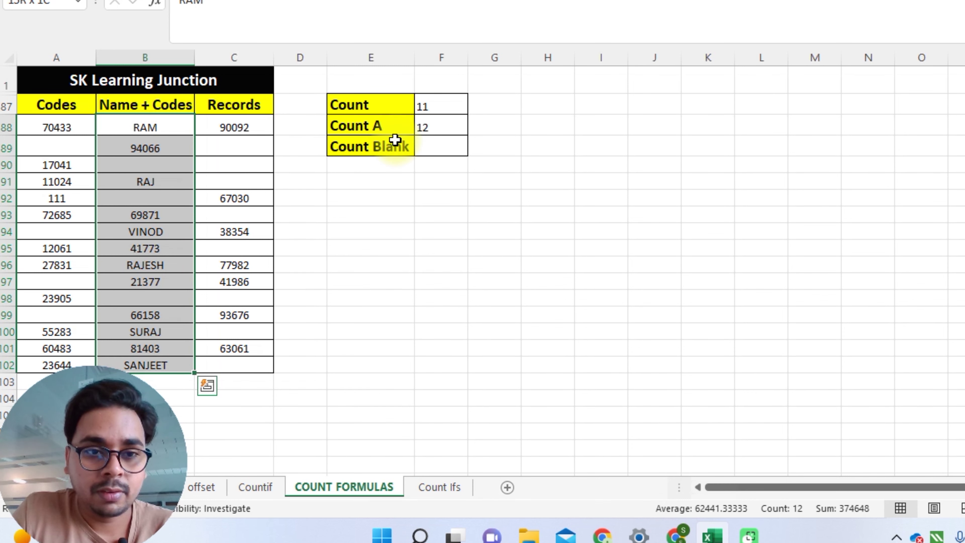
pyautogui.click(174, 131)
pyautogui.press('Down')
# Type 'sdf' into B90 and 'zfd' into B92, raising Count A to 14.
pyautogui.press('Down')
pyautogui.press('Down')
pyautogui.press('Up')
pyautogui.write('sdf')
pyautogui.press('Return')
pyautogui.press('Down')
pyautogui.write('zfd')
pyautogui.press('Return')
pyautogui.press('Up')
pyautogui.press('Up')
pyautogui.press('Up')
pyautogui.press('Up')
pyautogui.press('Right')
pyautogui.press('Right')
pyautogui.press('Right')
pyautogui.press('Right')
pyautogui.press('Down')
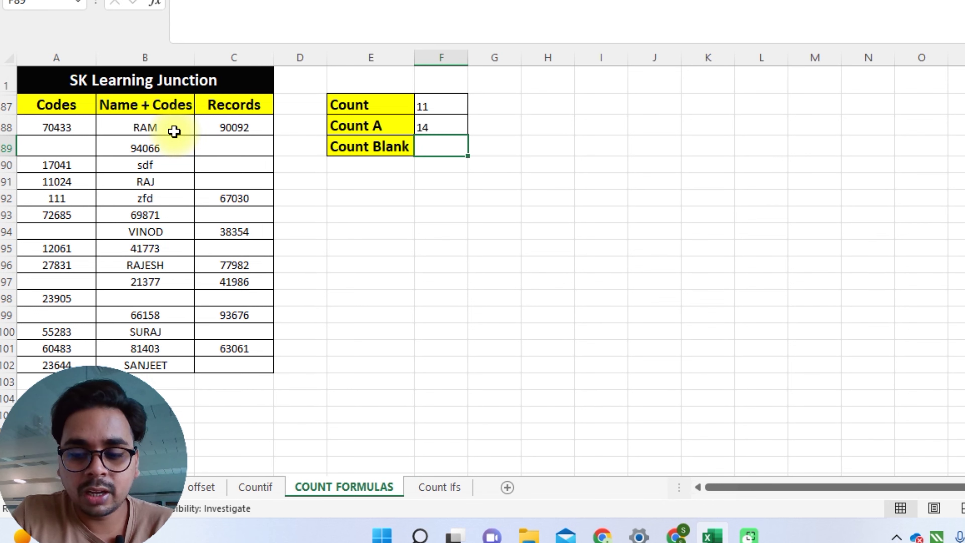
# Enter =COUNTBLANK(C88:C102) beside Count Blank, returning 8.
pyautogui.write('=count')
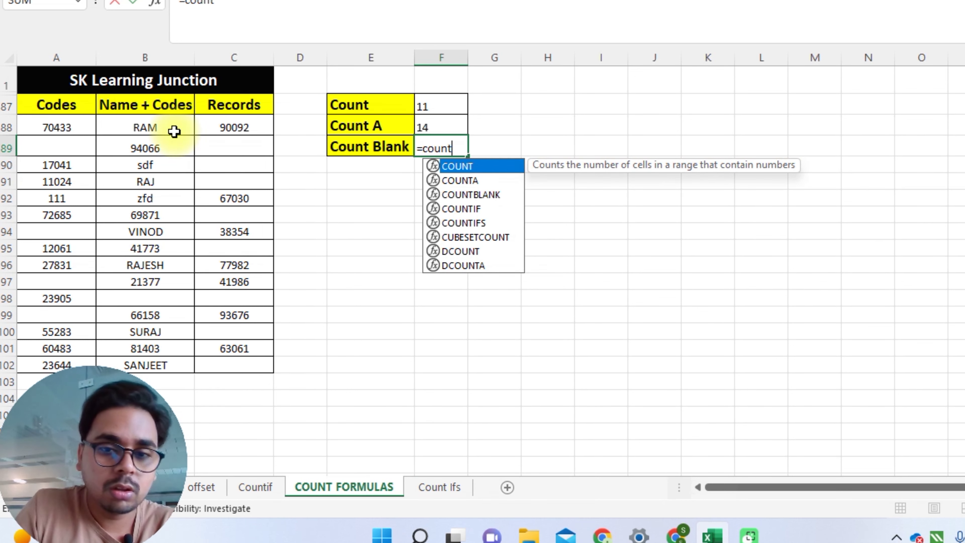
pyautogui.press('Down')
pyautogui.press('Down')
pyautogui.press('Tab')
pyautogui.press('Left')
pyautogui.press('Left')
pyautogui.press('Left')
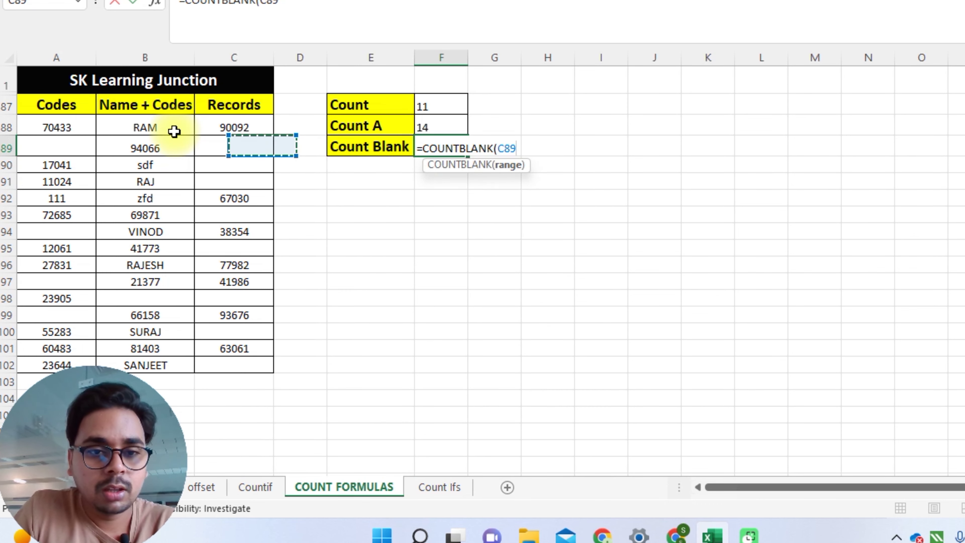
pyautogui.hotkey('shift', 'Up')
pyautogui.hotkey('shift', 'Down')
pyautogui.hotkey('shift', 'Down')
pyautogui.hotkey('shift', 'Down')
pyautogui.hotkey('shift', 'Down')
pyautogui.hotkey('shift', 'Down')
pyautogui.hotkey('shift', 'Down')
pyautogui.hotkey('shift', 'Down')
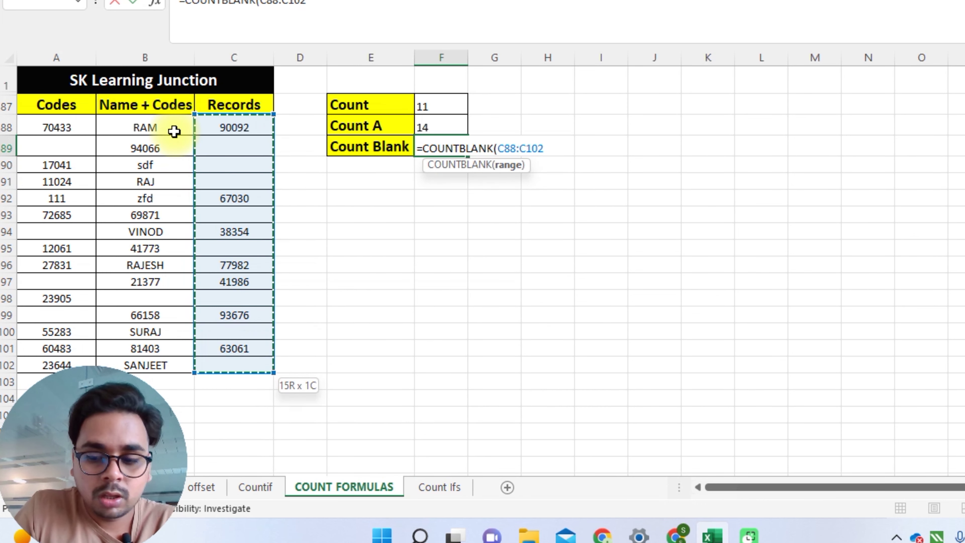
pyautogui.press('Return')
pyautogui.press('Up')
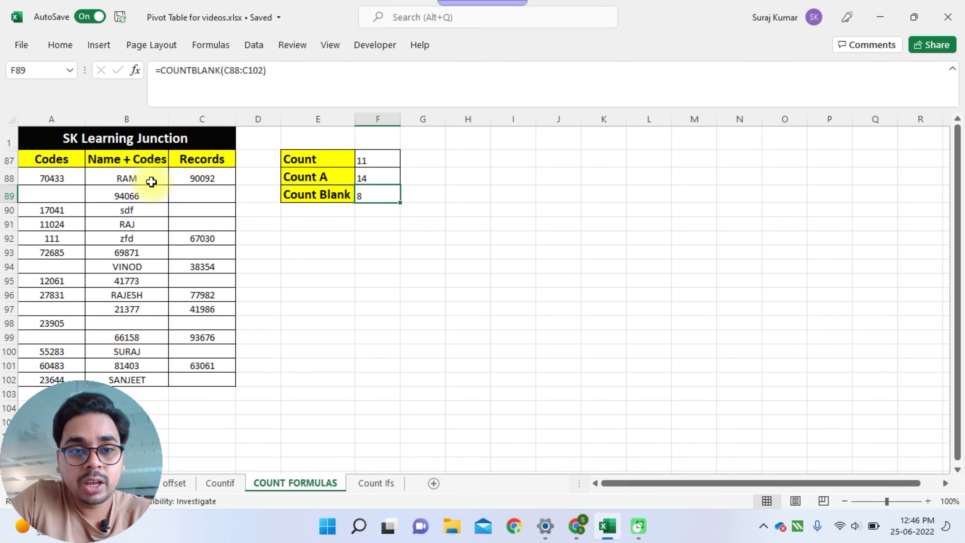
# Clear 90092 from C88 and 67030 from C92, raising Count Blank to 10.
pyautogui.press('Left')
pyautogui.press('Left')
pyautogui.press('Left')
pyautogui.press('Up')
pyautogui.press('Up')
pyautogui.press('Down')
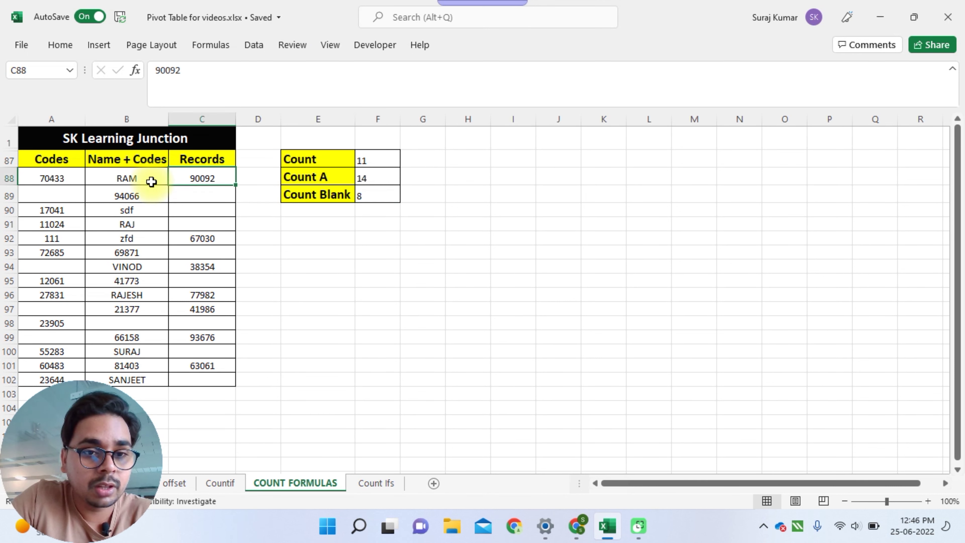
pyautogui.press('Down')
pyautogui.press('Down')
pyautogui.press('Down')
pyautogui.press('Down')
pyautogui.press('Down')
pyautogui.press('Down')
pyautogui.press('Down')
pyautogui.press('Down')
pyautogui.press('Up')
pyautogui.press('Up')
pyautogui.press('Up')
pyautogui.press('Up')
pyautogui.press('Up')
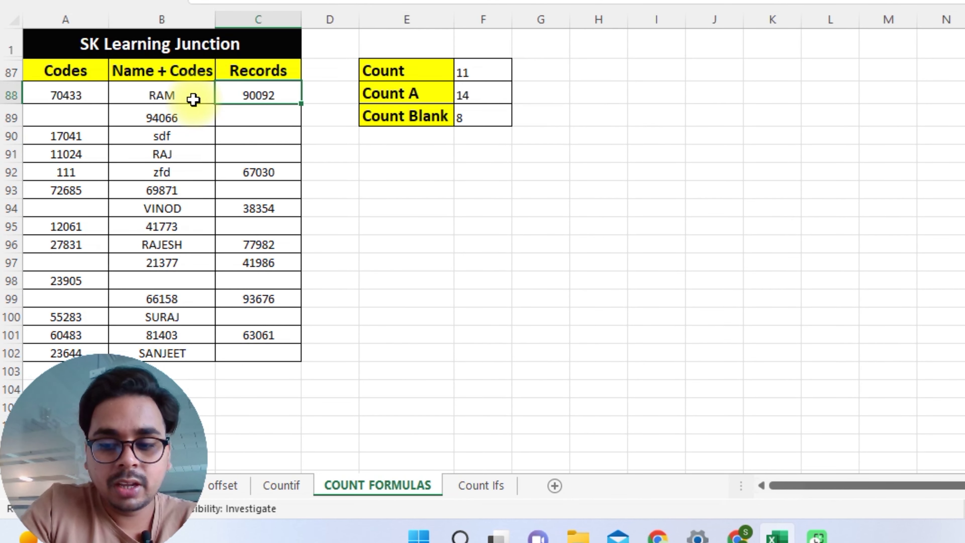
pyautogui.press('Delete')
pyautogui.press('Down')
pyautogui.press('Down')
pyautogui.press('Down')
pyautogui.press('Down')
pyautogui.press('Delete')
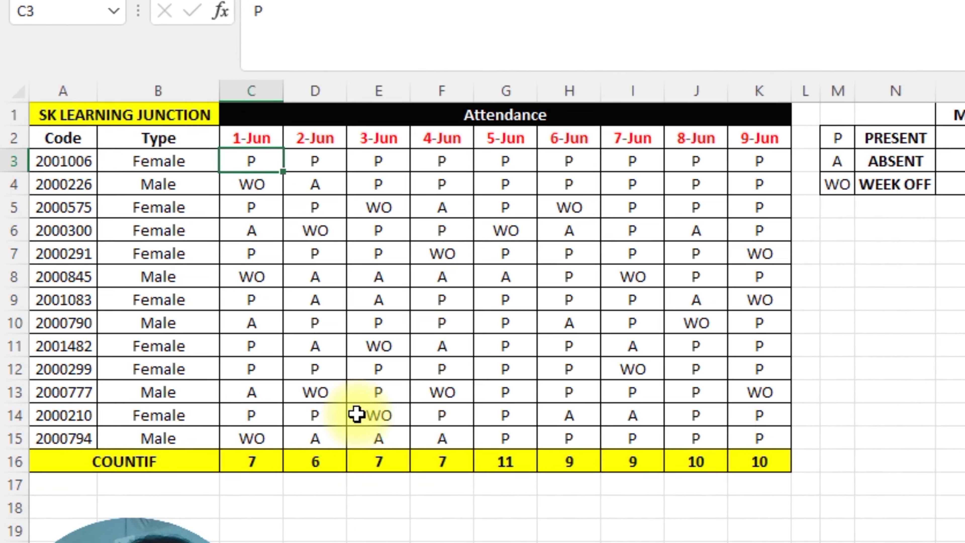
pyautogui.press('Left')
pyautogui.press('Up')
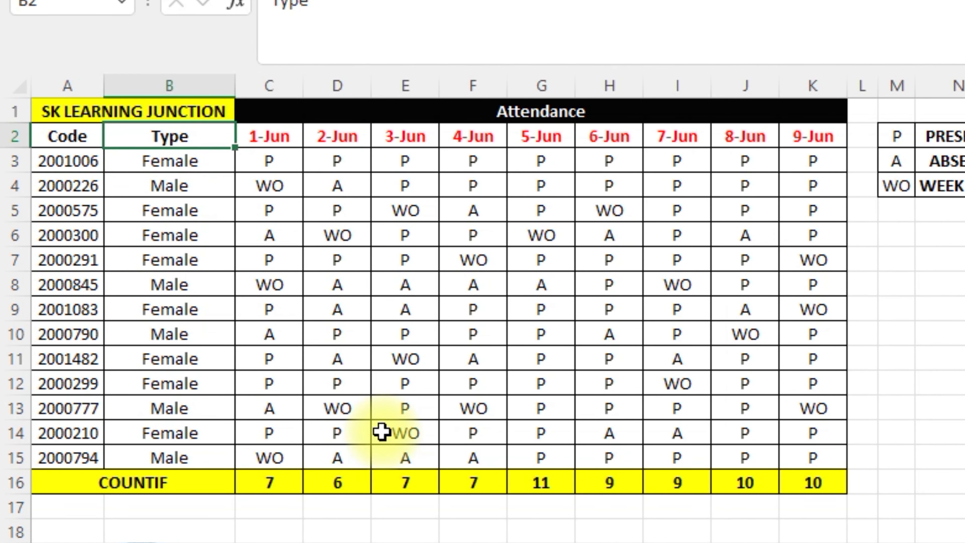
pyautogui.hotkey('ctrl', 'shift', 'Down')
pyautogui.press('Right')
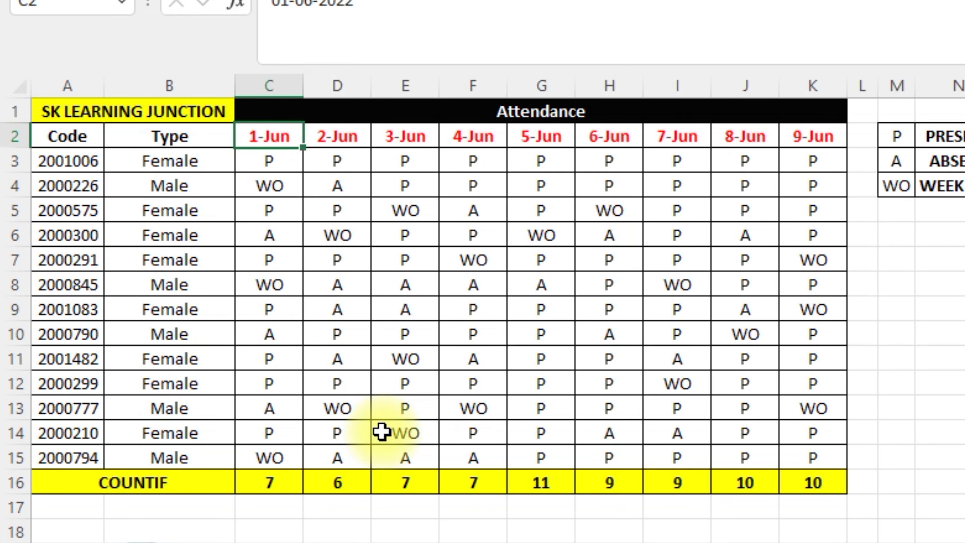
pyautogui.press('Down')
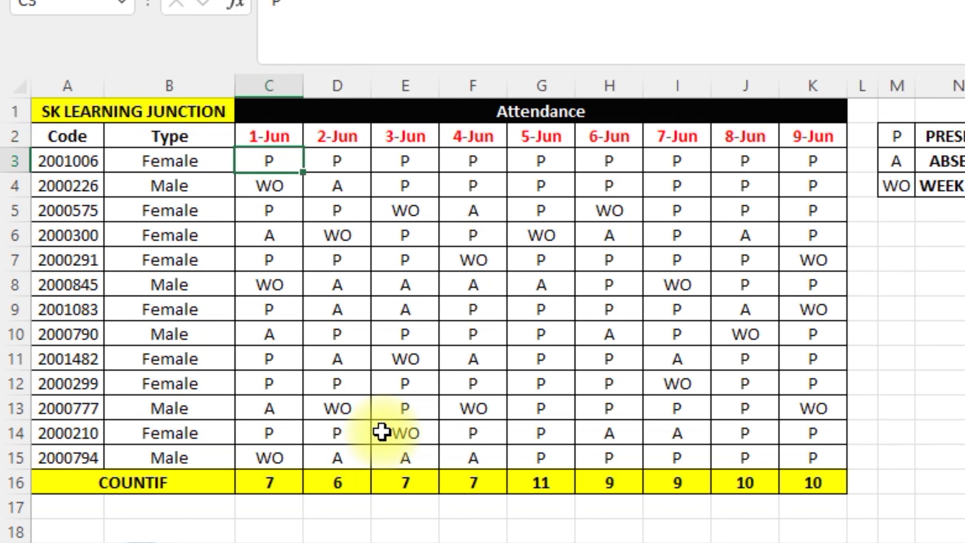
pyautogui.press('Up')
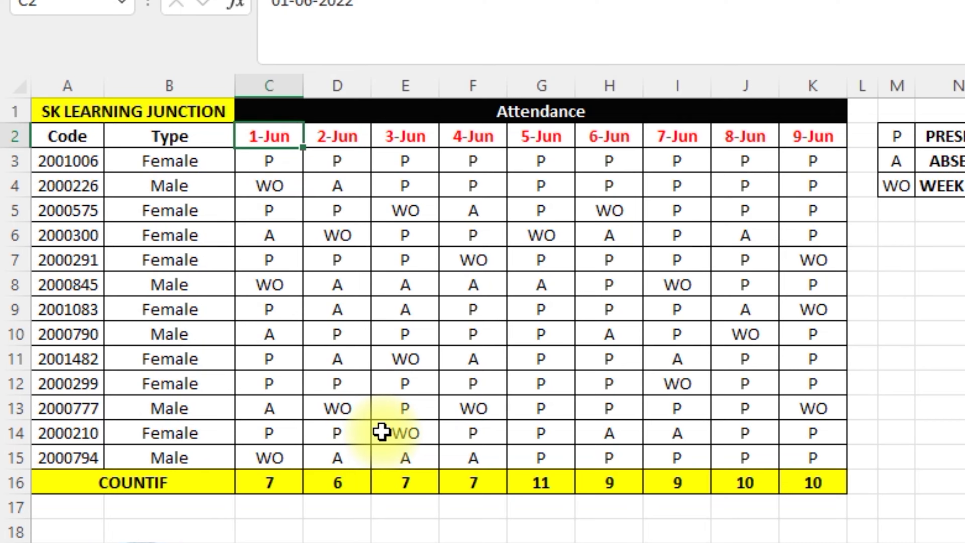
pyautogui.click(692, 101)
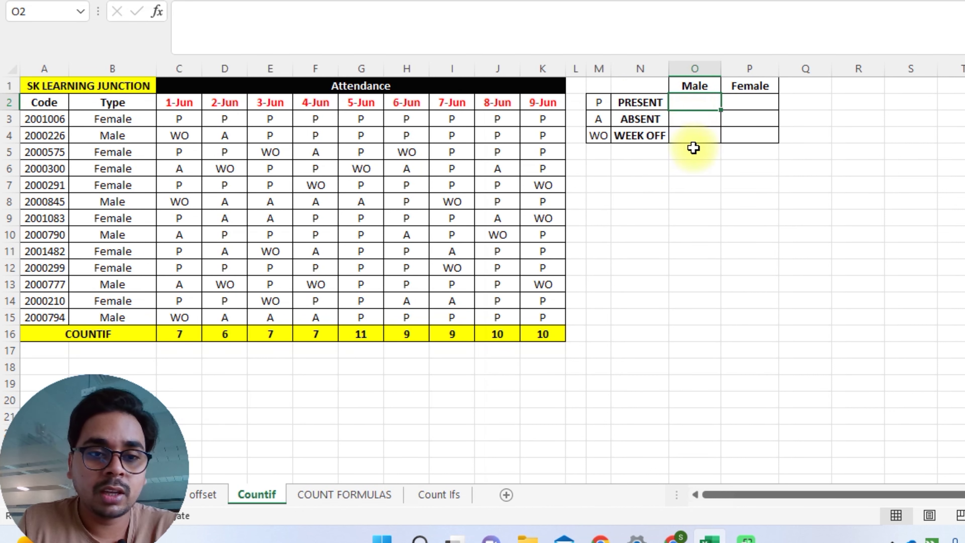
# Clear the Male and Female headings in O1:P1 above the PRESENT, ABSENT, WEEK OFF counts.
pyautogui.click(127, 121)
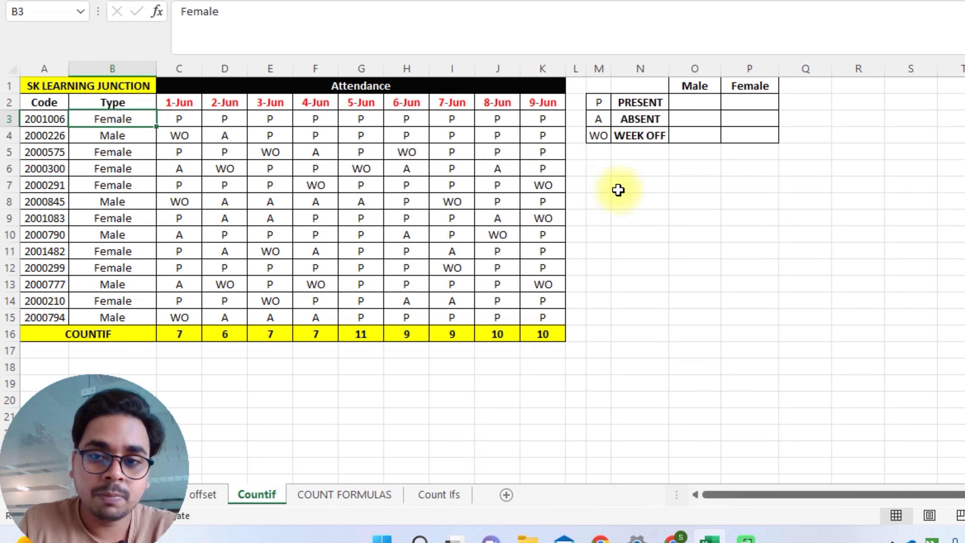
pyautogui.click(700, 102)
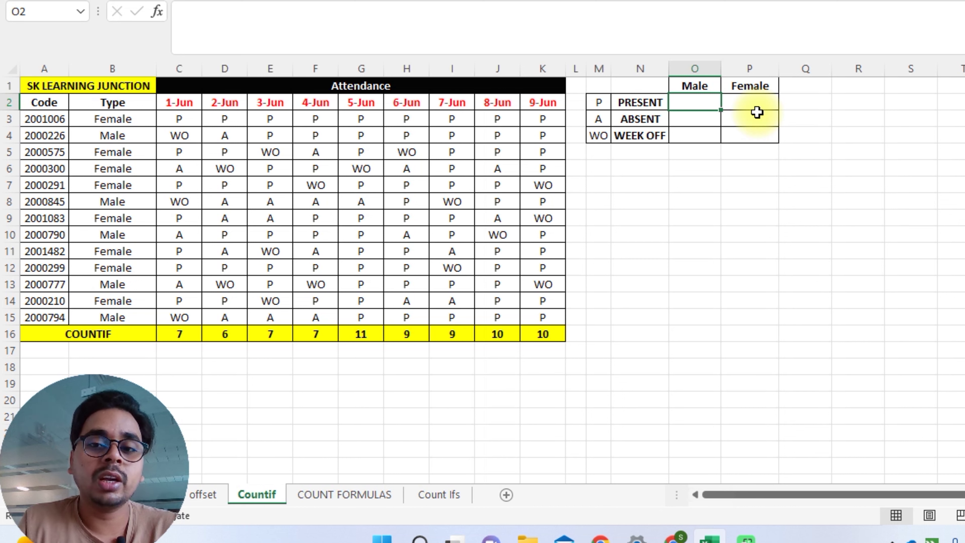
pyautogui.press('Up')
pyautogui.hotkey('shift', 'Right')
pyautogui.hotkey('shift', 'Right')
pyautogui.hotkey('shift', 'Right')
pyautogui.press('Delete')
pyautogui.press('Down')
pyautogui.press('Left')
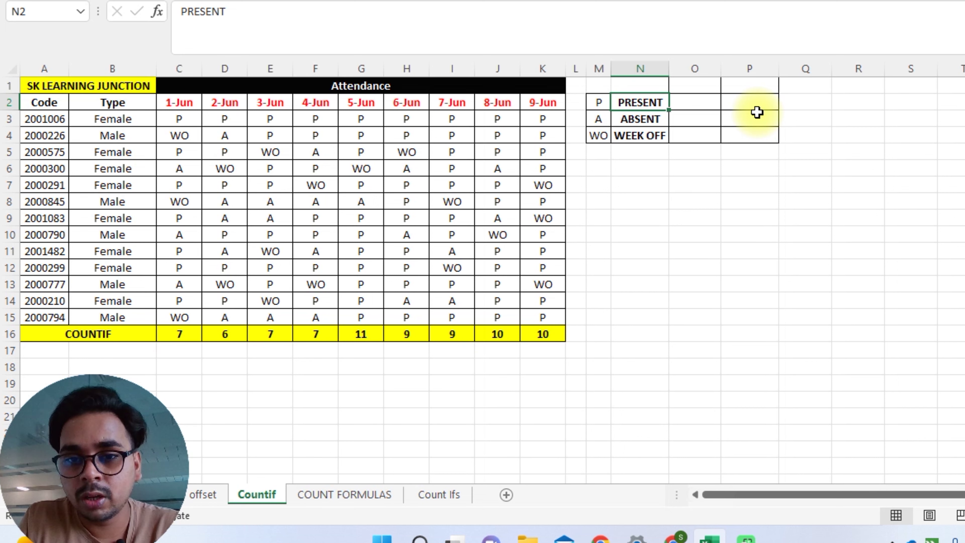
pyautogui.press('Right')
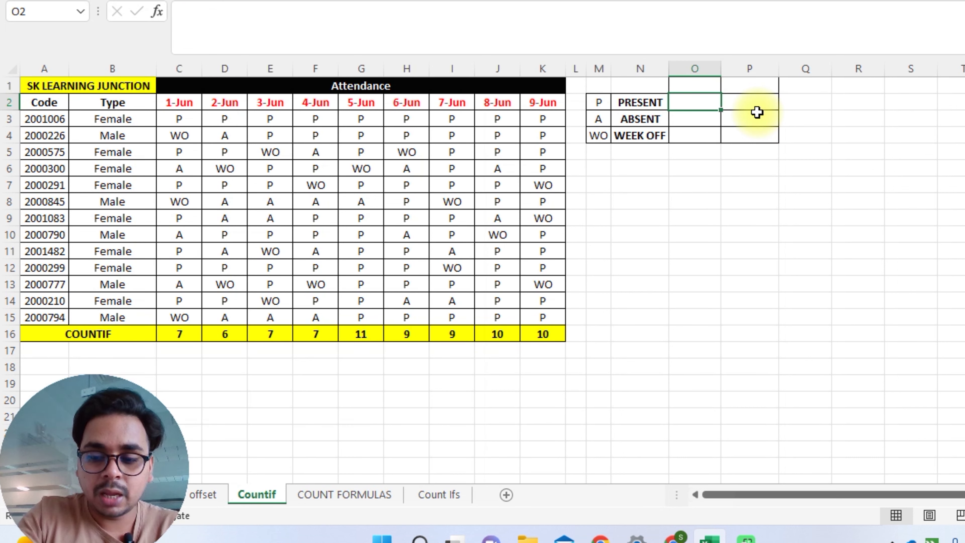
# Enter =COUNTIF(C3:C15,"P") beside PRESENT, returning 7.
pyautogui.write('=count')
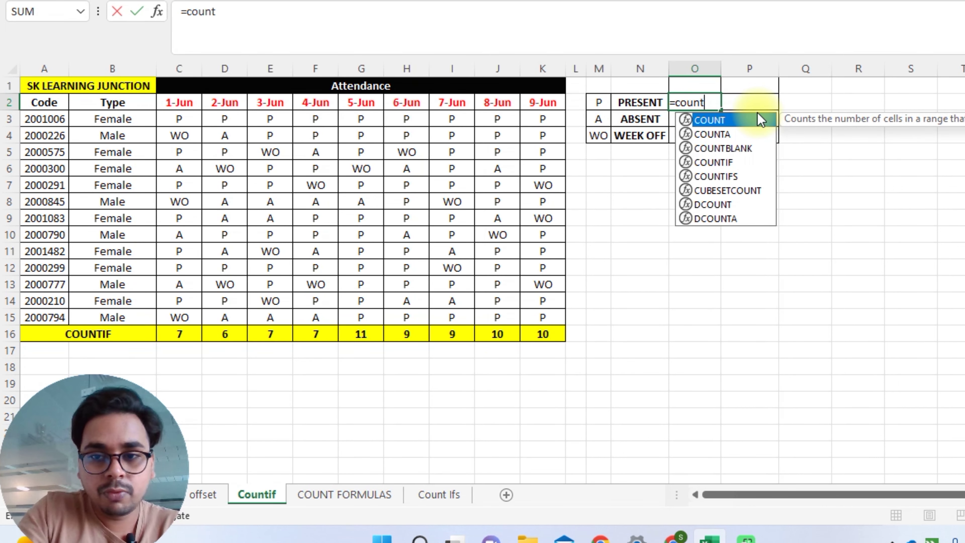
pyautogui.press('Down')
pyautogui.press('Down')
pyautogui.press('Down')
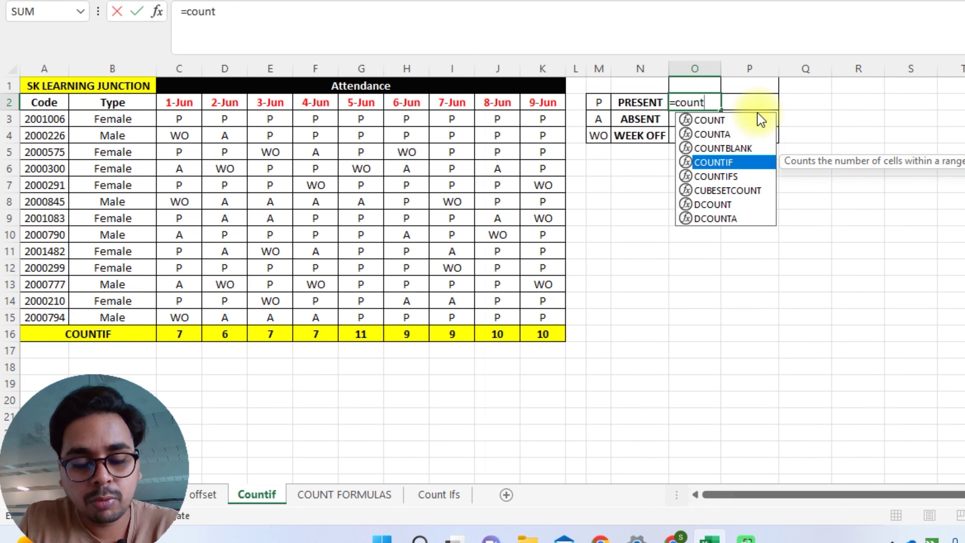
pyautogui.press('Tab')
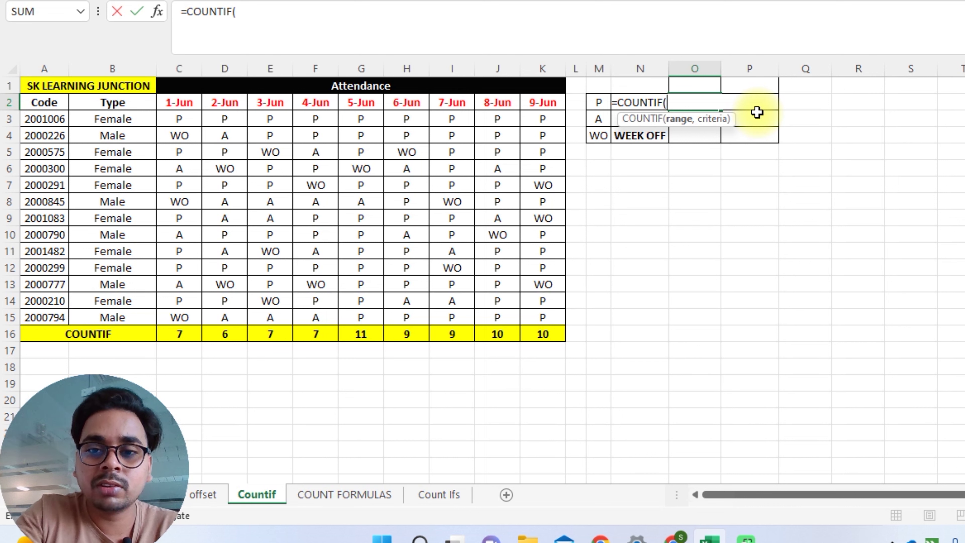
pyautogui.press('Left')
pyautogui.press('Left')
pyautogui.press('Left')
pyautogui.press('Left')
pyautogui.press('Left')
pyautogui.press('Left')
pyautogui.press('Left')
pyautogui.press('Left')
pyautogui.press('Left')
pyautogui.press('Left')
pyautogui.press('Left')
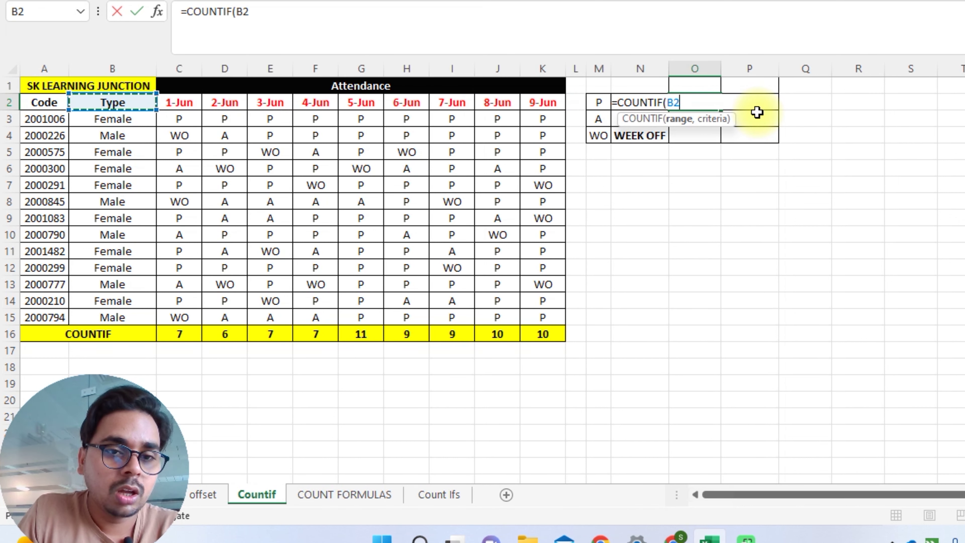
pyautogui.press('Right')
pyautogui.press('Down')
pyautogui.hotkey('ctrl', 'shift', 'Down')
pyautogui.hotkey('shift', 'Up')
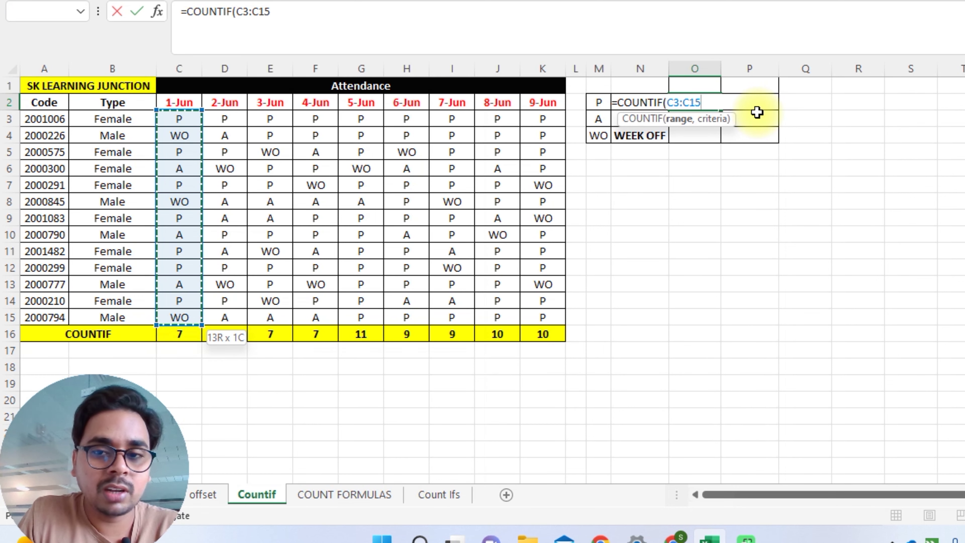
pyautogui.write(',')
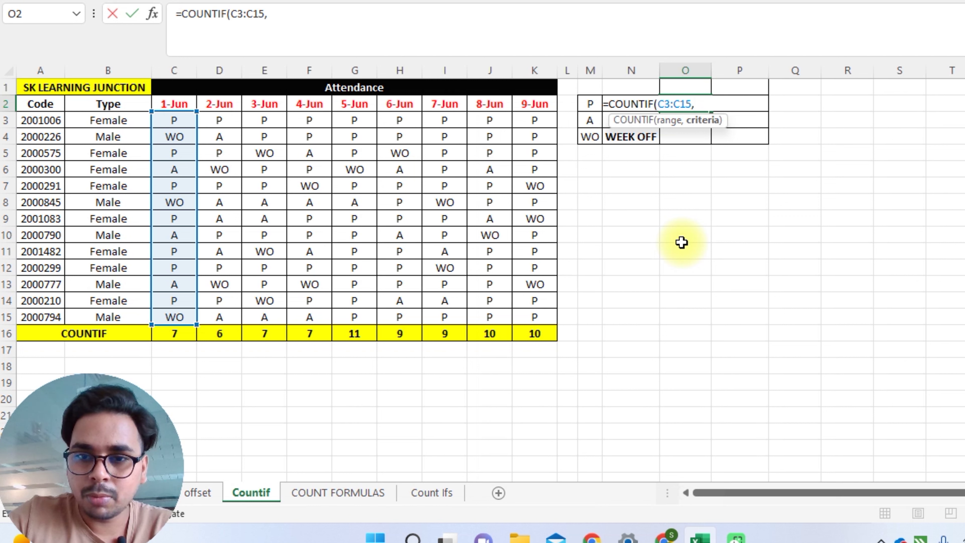
pyautogui.write('")')
pyautogui.press('Return')
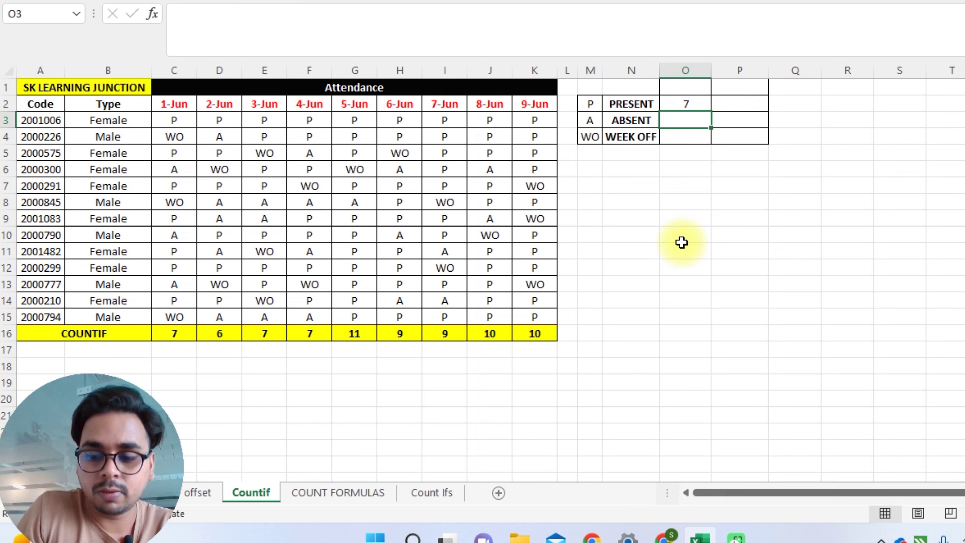
# Fill the PRESENT formula down to the ABSENT and WEEK OFF cells with Ctrl+D.
pyautogui.press('Up')
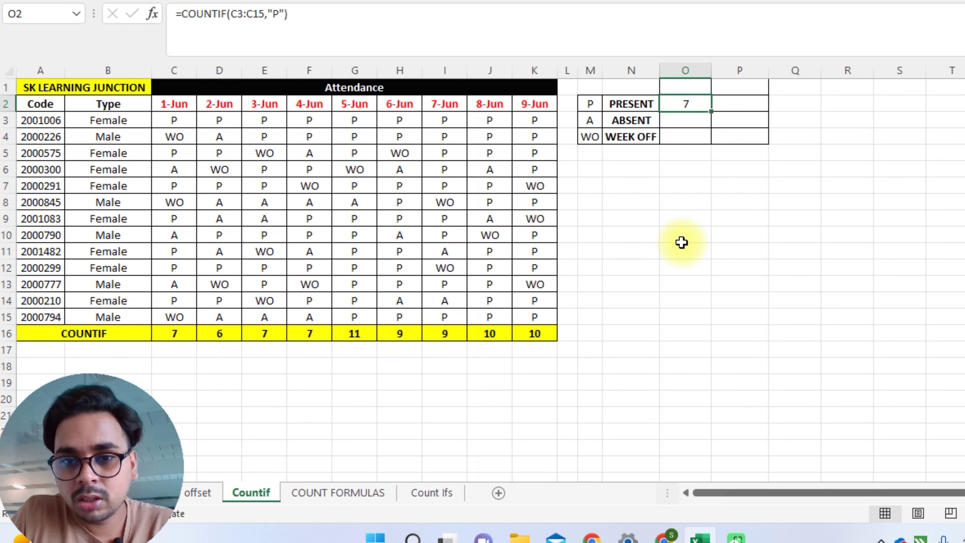
pyautogui.hotkey('shift', 'Down')
pyautogui.hotkey('shift', 'Down')
pyautogui.hotkey('ctrl', 'd')
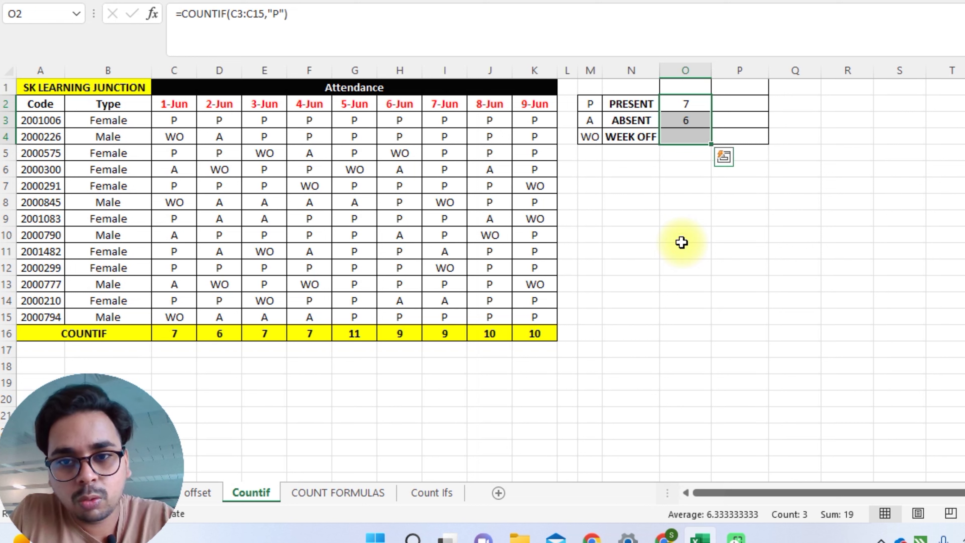
# Inspect the ABSENT copy's formula to see its shifted 1-Jun range.
pyautogui.press('Down')
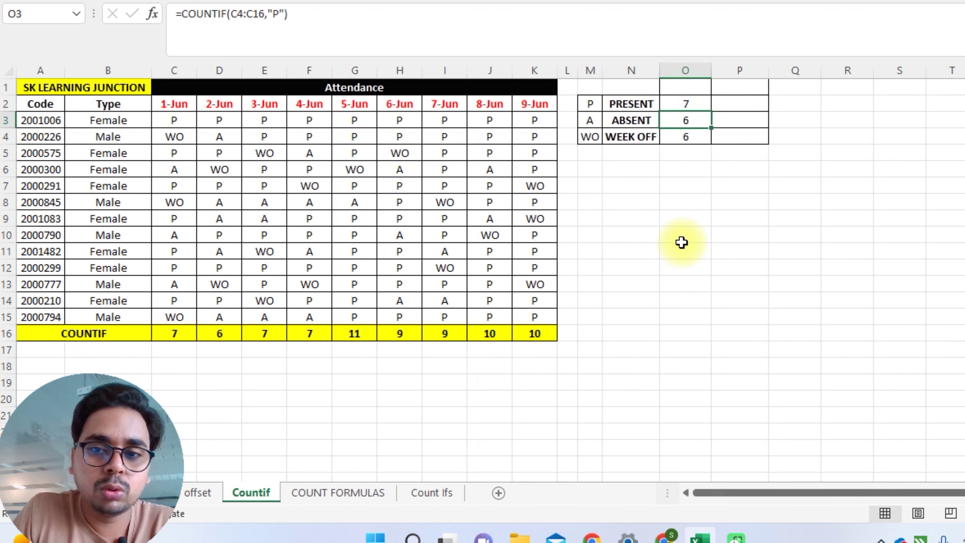
pyautogui.press('F2')
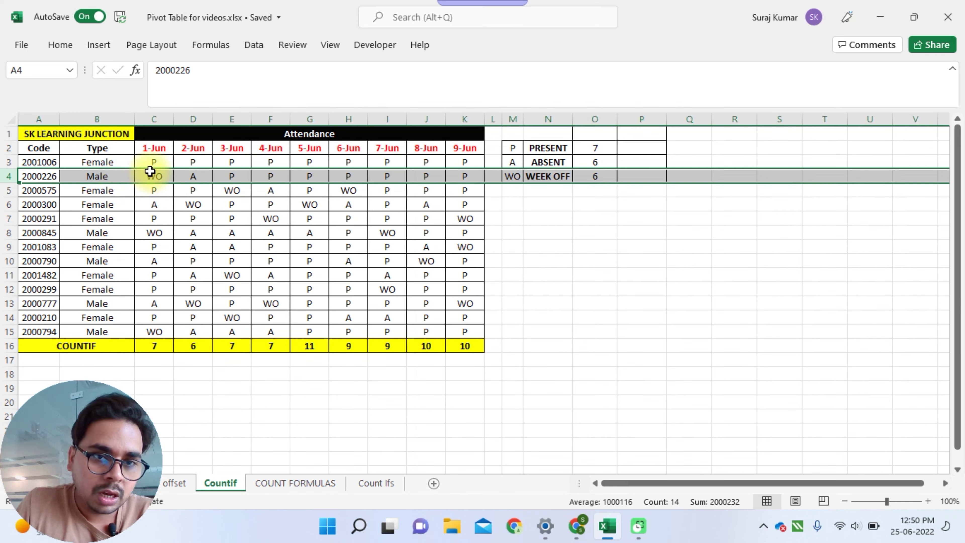
pyautogui.doubleClick(606, 160)
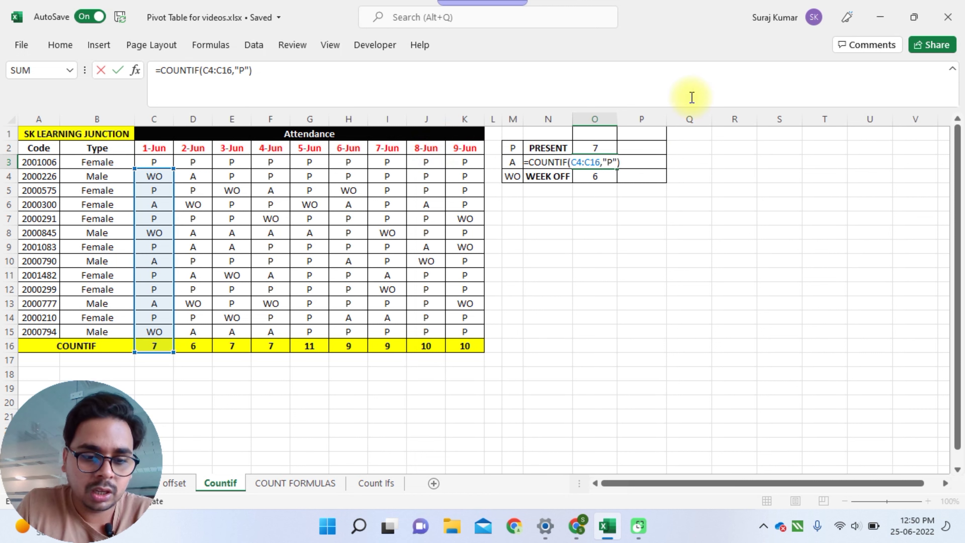
pyautogui.press('Return')
pyautogui.press('Up')
pyautogui.press('Up')
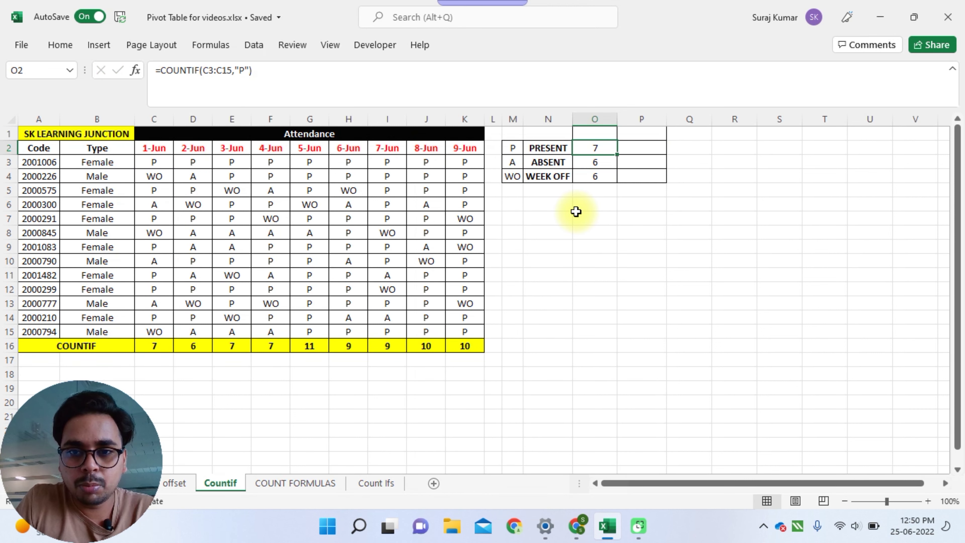
# Lock the PRESENT range as $C$3:$C$15 and refill it down O2:O4.
pyautogui.doubleClick(212, 72)
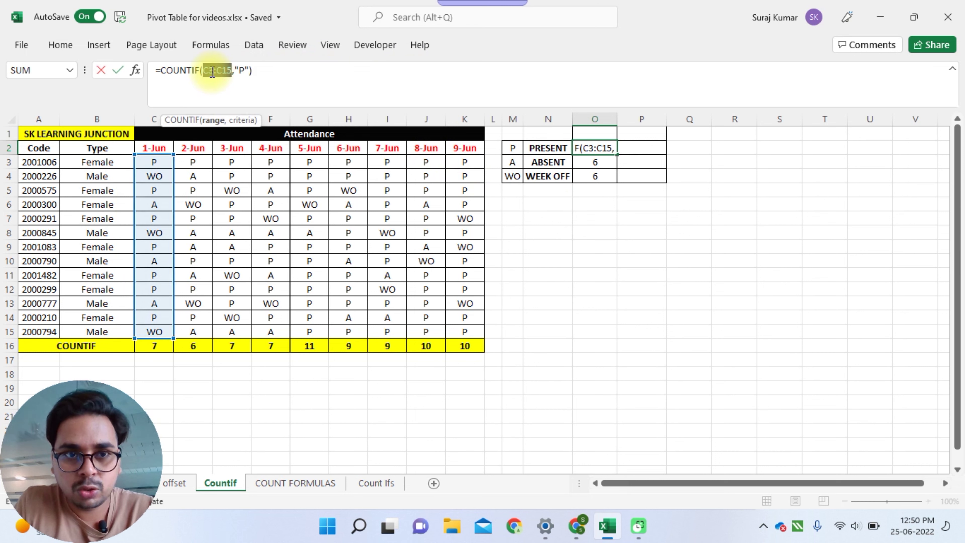
pyautogui.press('F4')
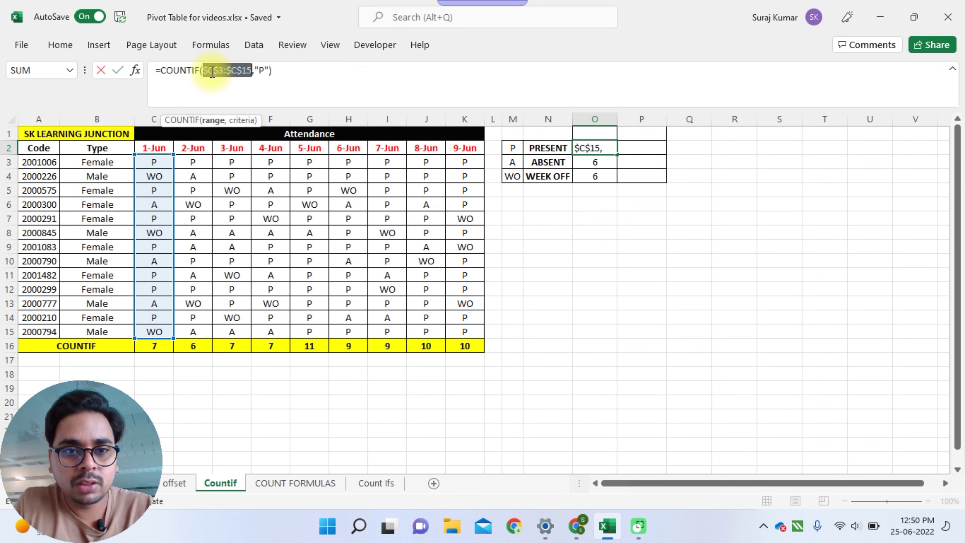
pyautogui.press('Return')
pyautogui.press('Up')
pyautogui.hotkey('shift', 'Down')
pyautogui.hotkey('shift', 'Down')
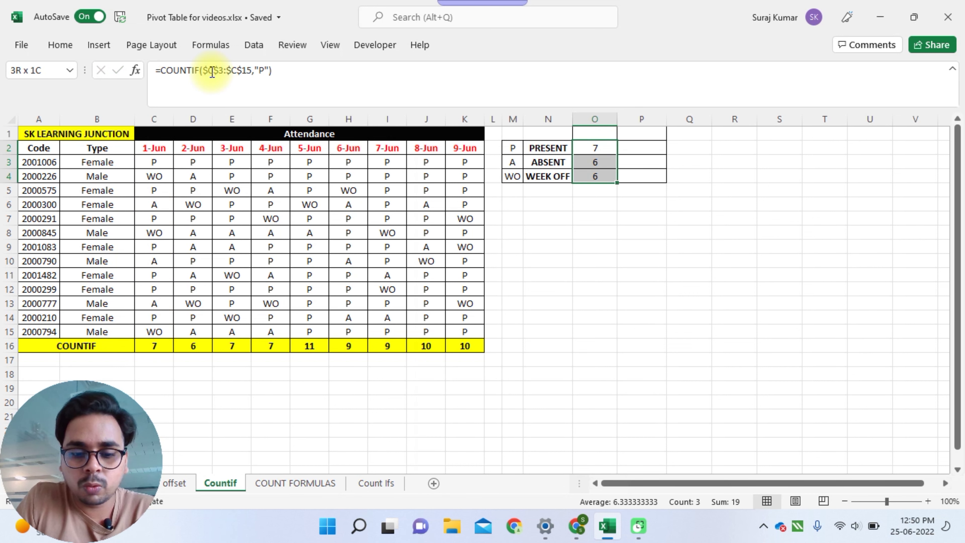
pyautogui.hotkey('ctrl', 'd')
pyautogui.press('Down')
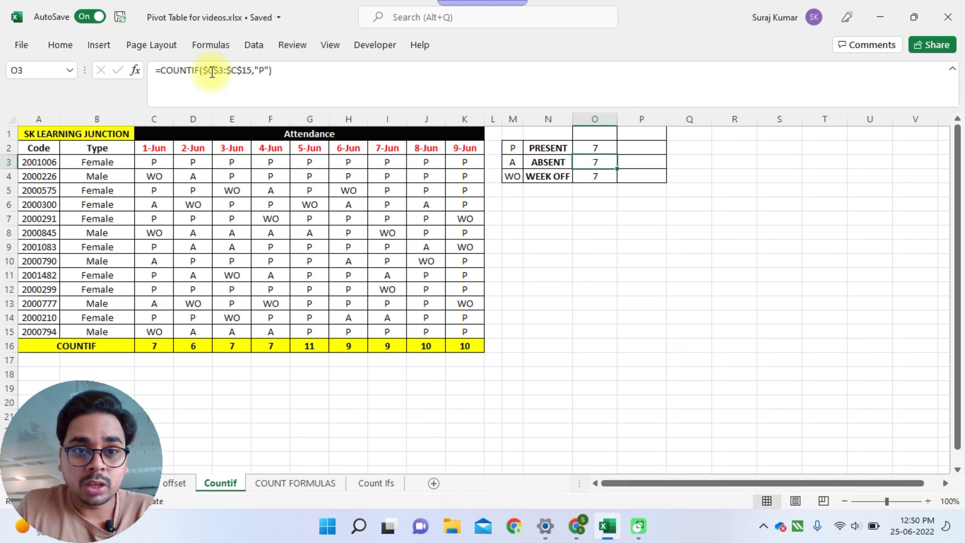
# Change the ABSENT formula's criterion from "P" to "A", giving 3.
pyautogui.click(263, 68)
pyautogui.press('BackSpace')
pyautogui.write('A')
pyautogui.press('Return')
pyautogui.press('Up')
# Change the WEEK OFF criterion to "WO", giving 3, then go to the Count Ifs sheet.
pyautogui.press('Down')
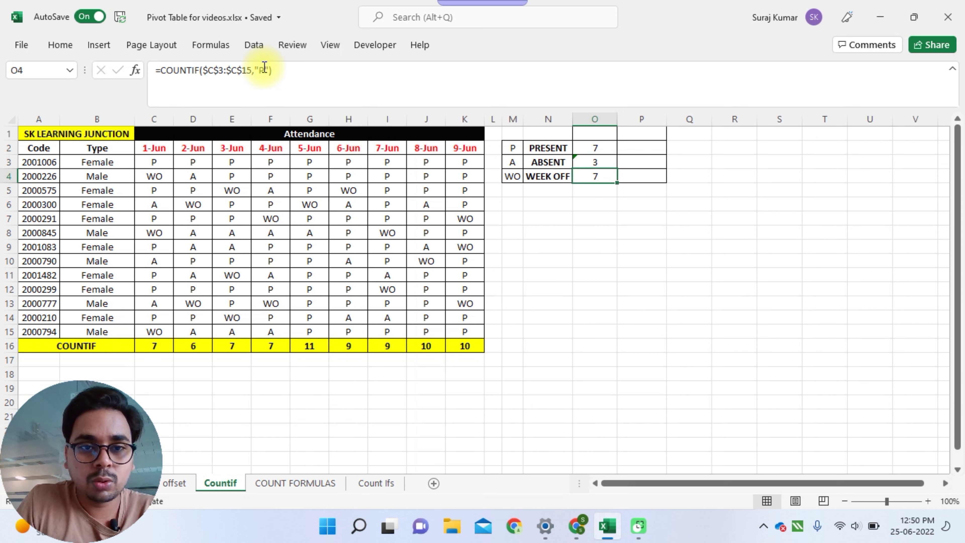
pyautogui.click(264, 68)
pyautogui.press('BackSpace')
pyautogui.write('WO')
pyautogui.press('Return')
pyautogui.press('Up')
pyautogui.press('Up')
pyautogui.press('Up')
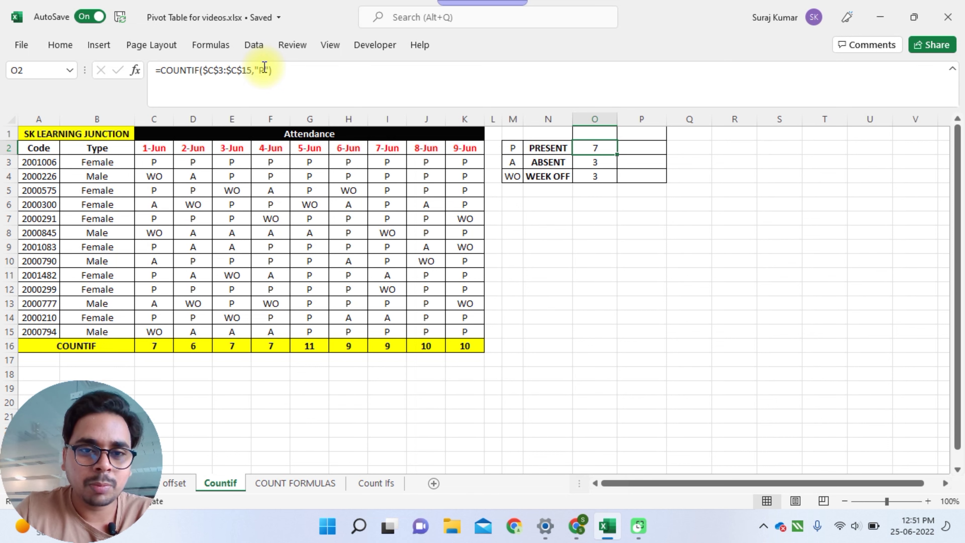
pyautogui.hotkey('ctrl', 'pagedown')
pyautogui.hotkey('ctrl', 'pagedown')
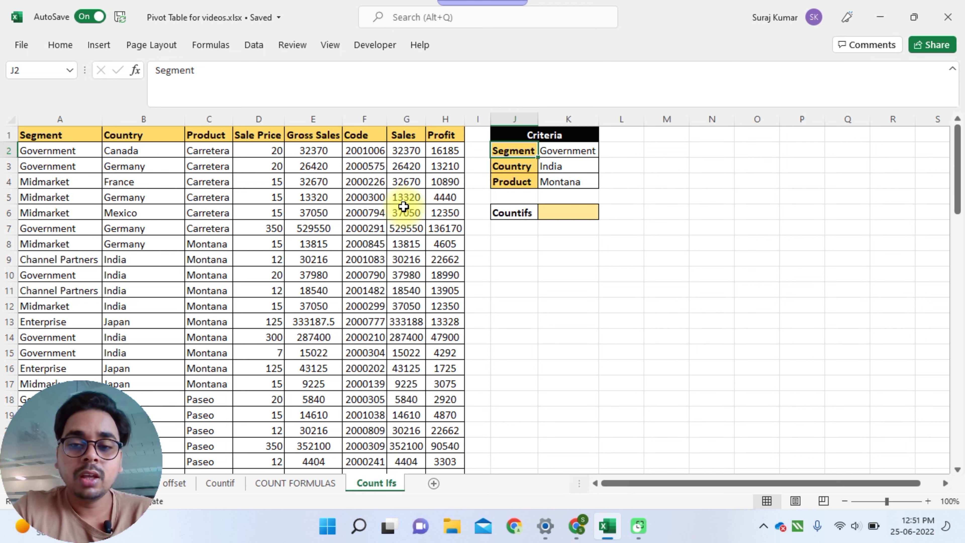
pyautogui.press('Up')
pyautogui.press('Left')
pyautogui.press('Left')
pyautogui.press('Left')
pyautogui.hotkey('ctrl', 'Left')
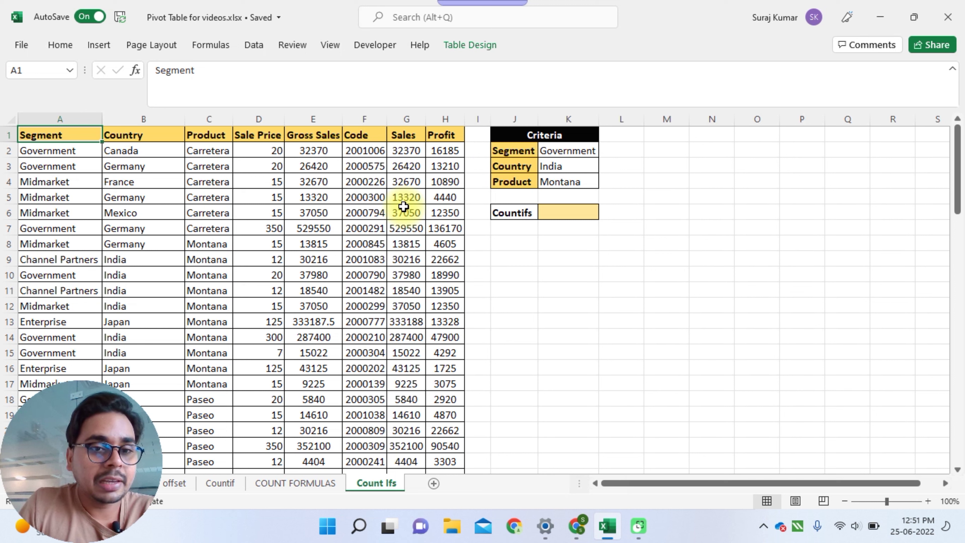
pyautogui.press('Right')
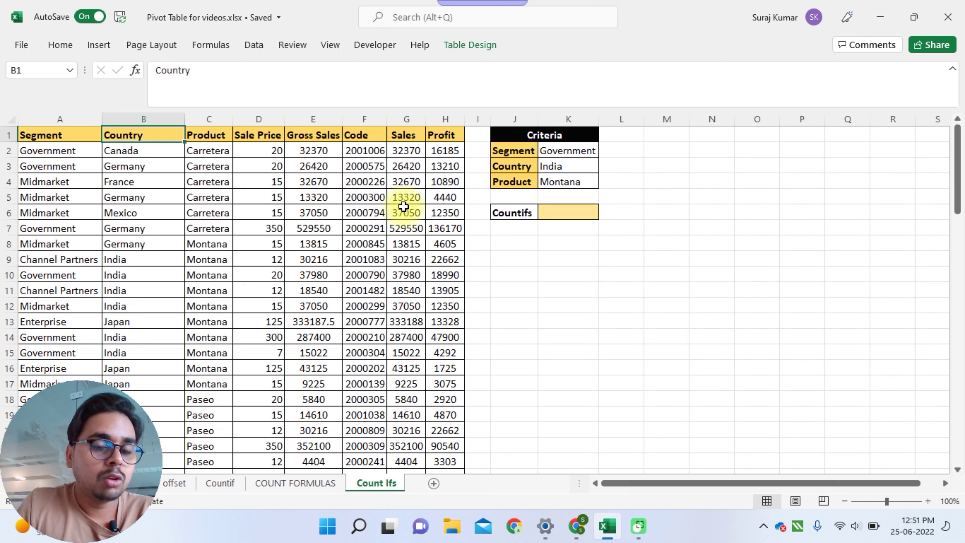
pyautogui.hotkey('ctrl', 'Right')
pyautogui.hotkey('ctrl', 'Right')
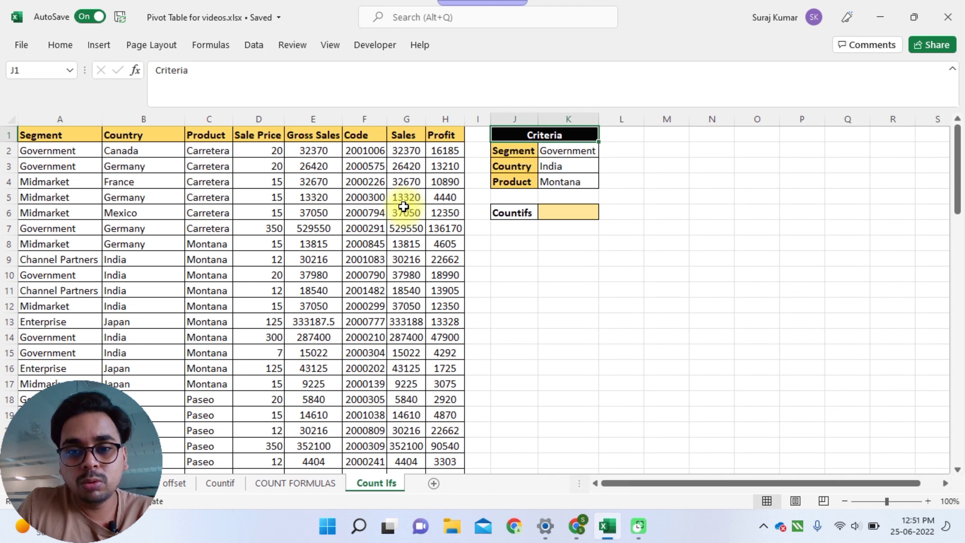
pyautogui.press('Down')
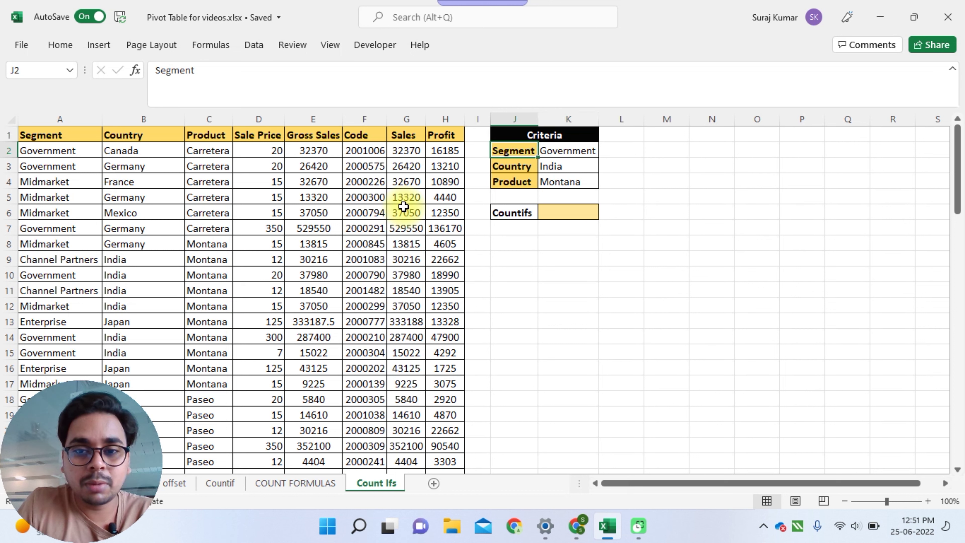
pyautogui.press('Right')
pyautogui.press('Left')
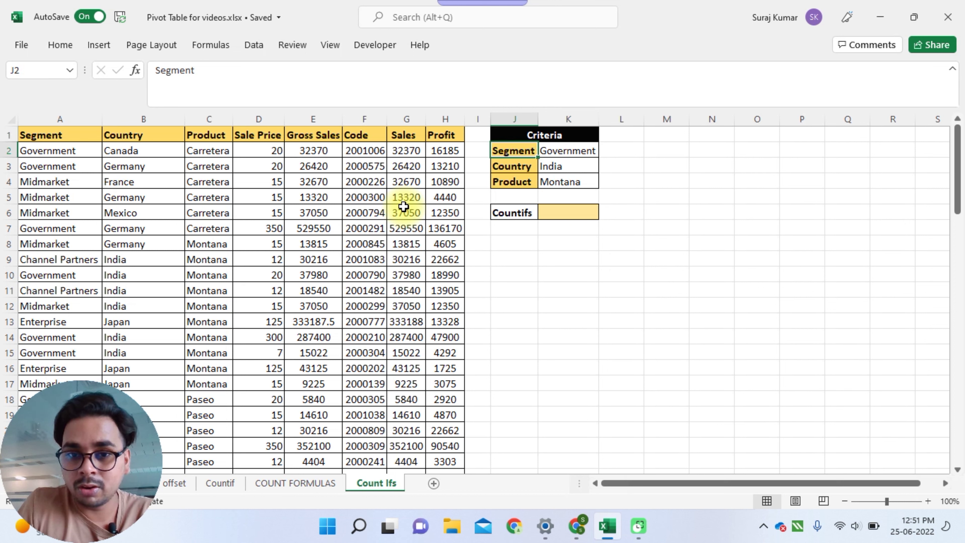
pyautogui.press('Down')
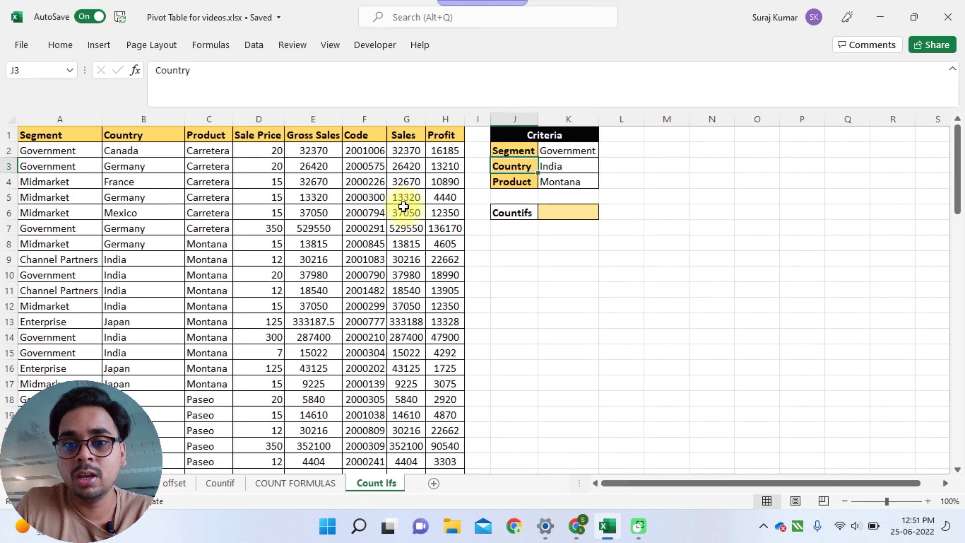
pyautogui.press('Down')
pyautogui.press('Right')
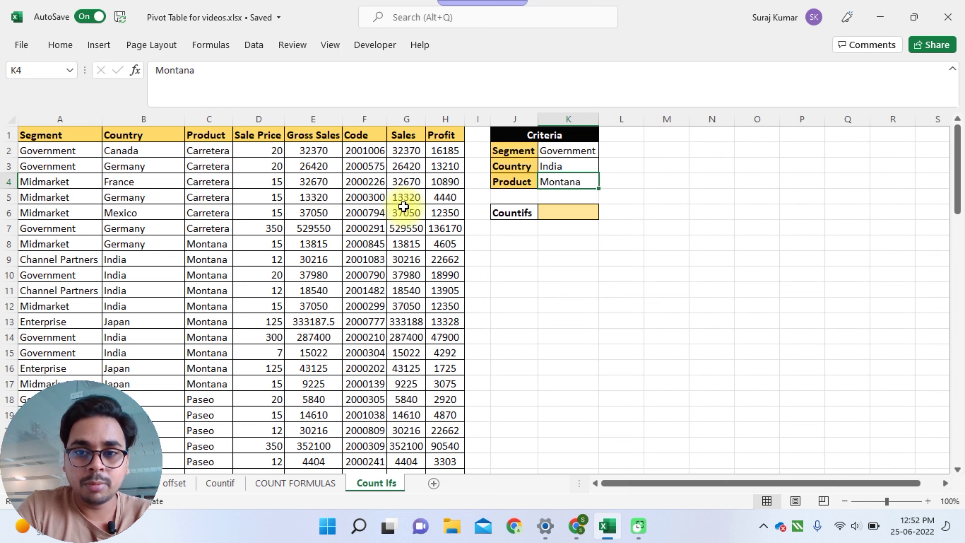
pyautogui.hotkey('shift', 'Up')
pyautogui.hotkey('shift', 'Up')
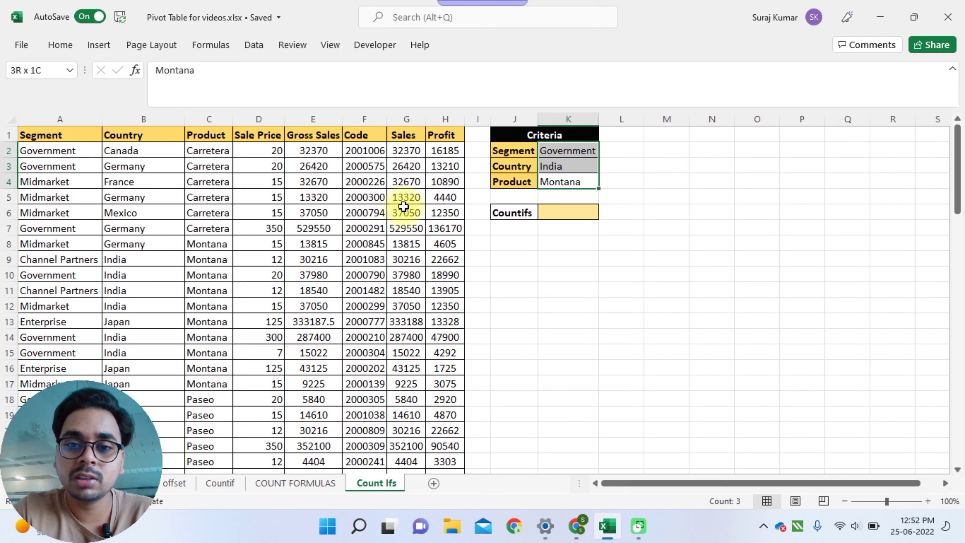
pyautogui.click(568, 212)
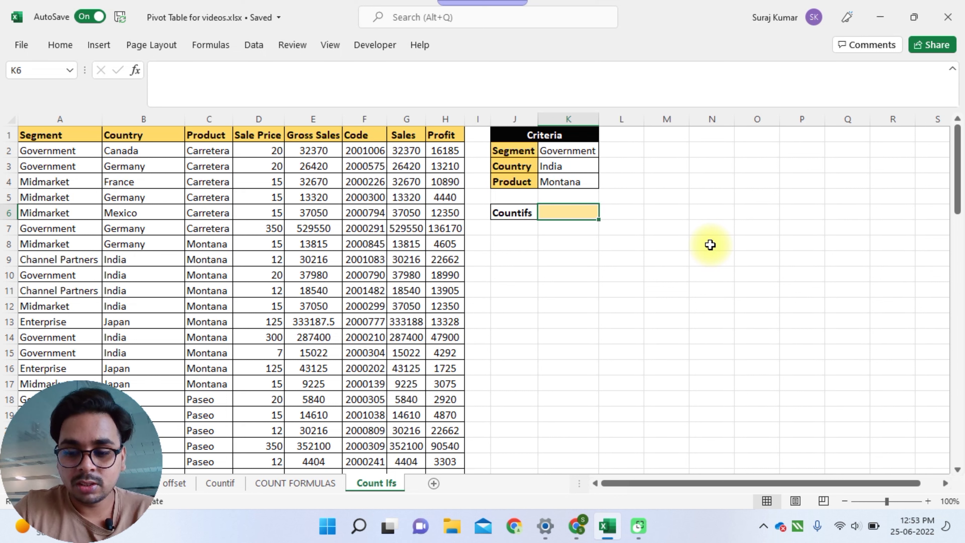
# Start a COUNTIFS formula in K6 with the whole Segment column as the first range.
pyautogui.write('=count')
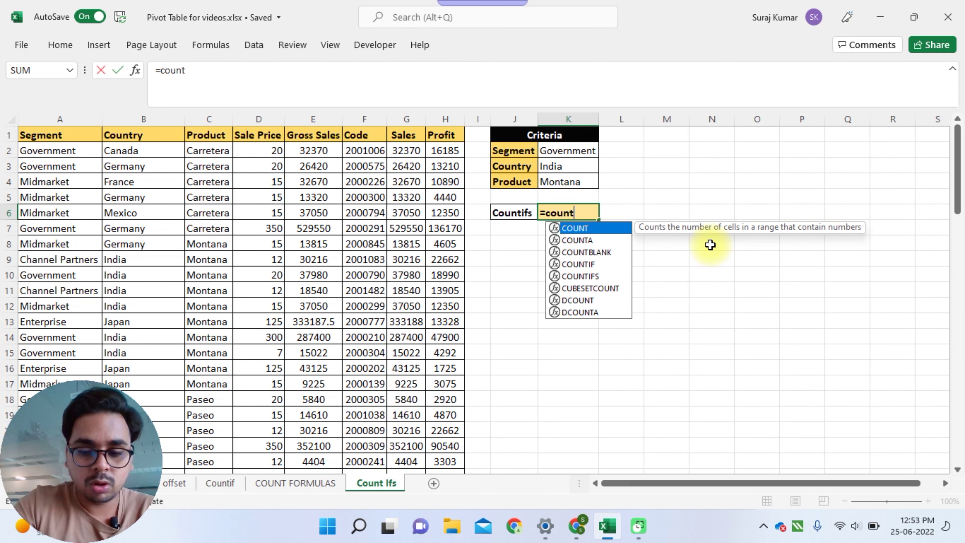
pyautogui.write('if')
pyautogui.press('Down')
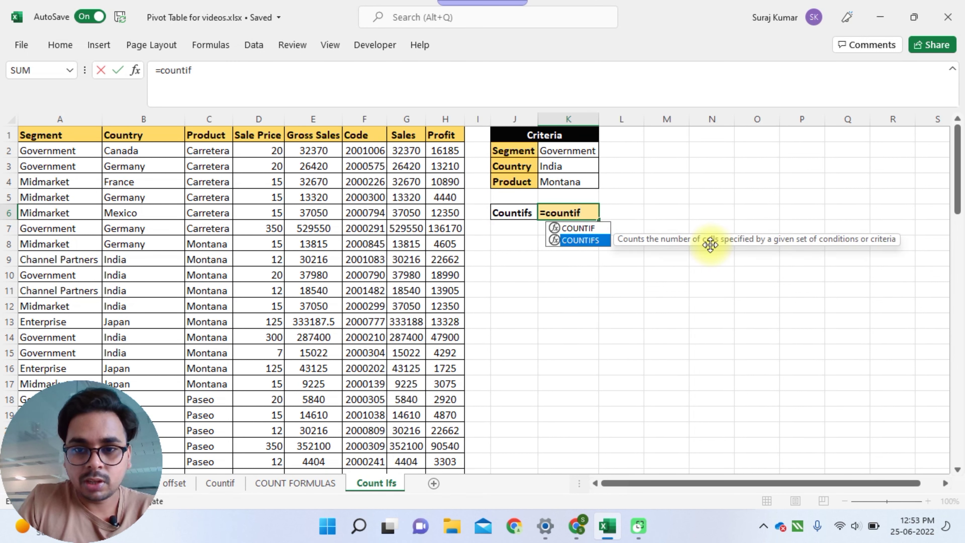
pyautogui.press('Tab')
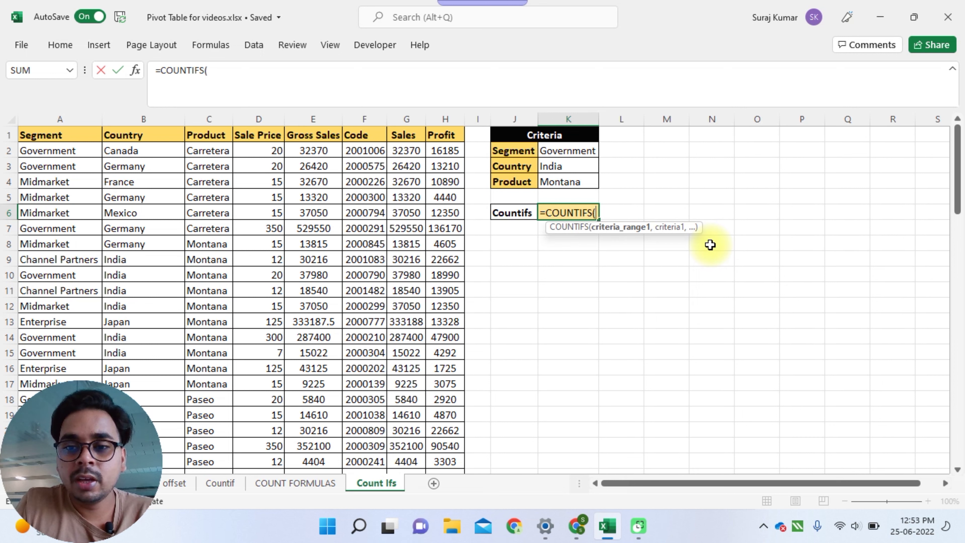
pyautogui.press('Up')
pyautogui.press('Up')
pyautogui.press('Left')
pyautogui.press('Left')
pyautogui.press('Left')
pyautogui.press('Left')
pyautogui.press('Left')
pyautogui.hotkey('ctrl', 'Left')
pyautogui.press('Up')
pyautogui.press('Up')
pyautogui.press('Up')
pyautogui.press('Down')
pyautogui.hotkey('ctrl', 'shift', 'Down')
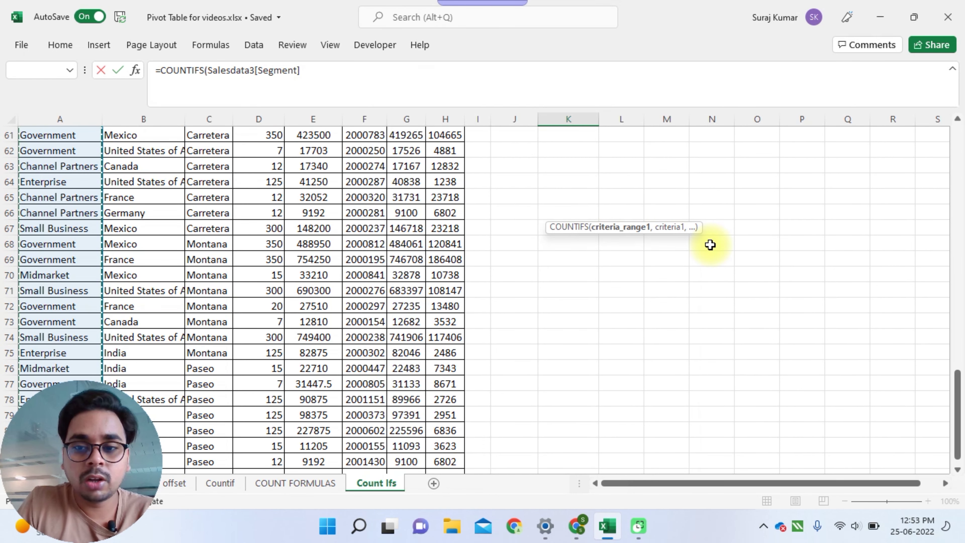
# Add the absolute $K$2 (Government) as the first criterion.
pyautogui.write(',')
pyautogui.press('Up')
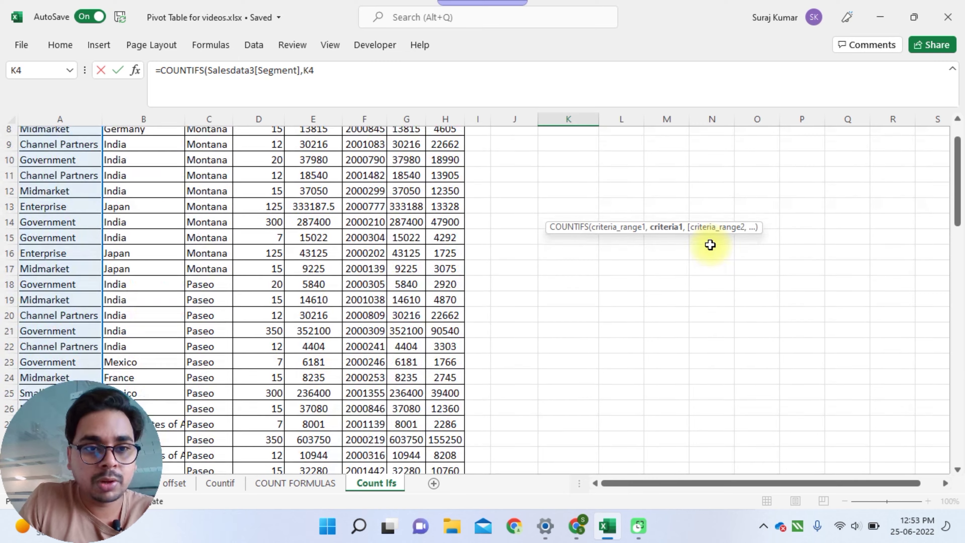
pyautogui.press('Up')
pyautogui.press('Up')
pyautogui.press('Up')
pyautogui.press('Up')
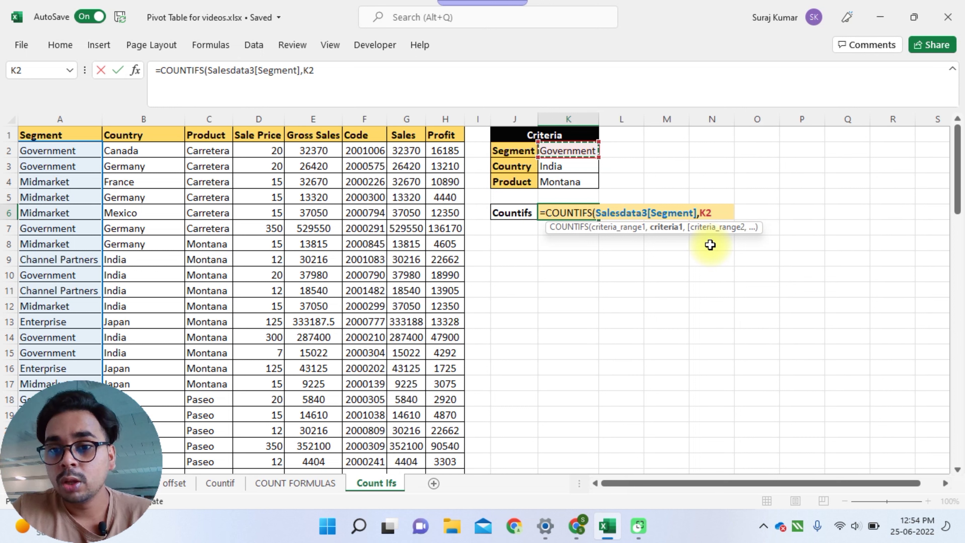
pyautogui.press('F4')
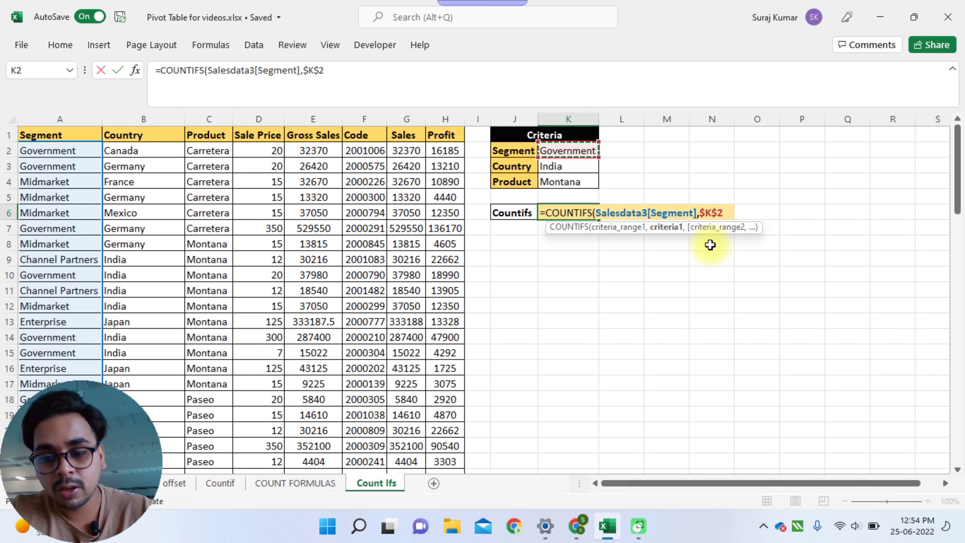
pyautogui.write(',')
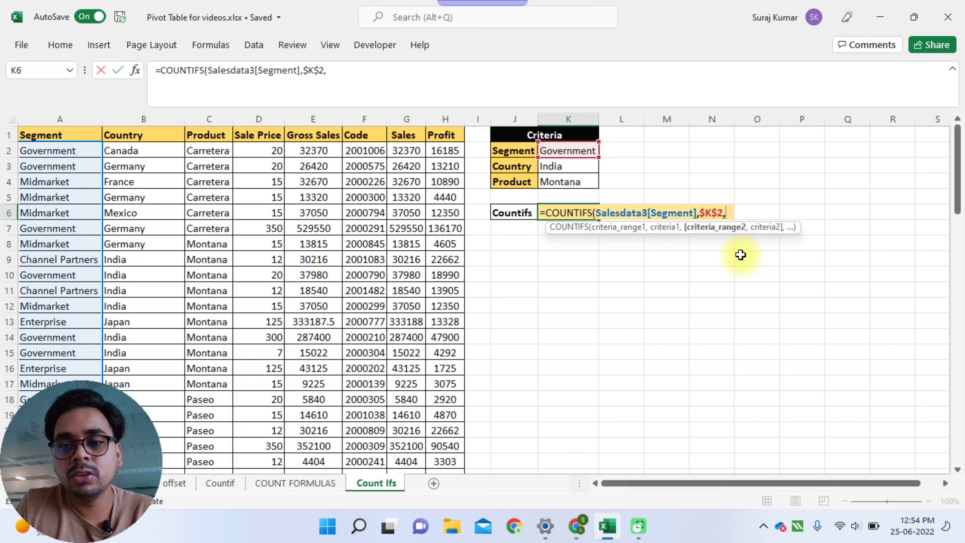
# Add the Country column as the second range with absolute $K$3 (India) as criterion.
pyautogui.click(149, 151)
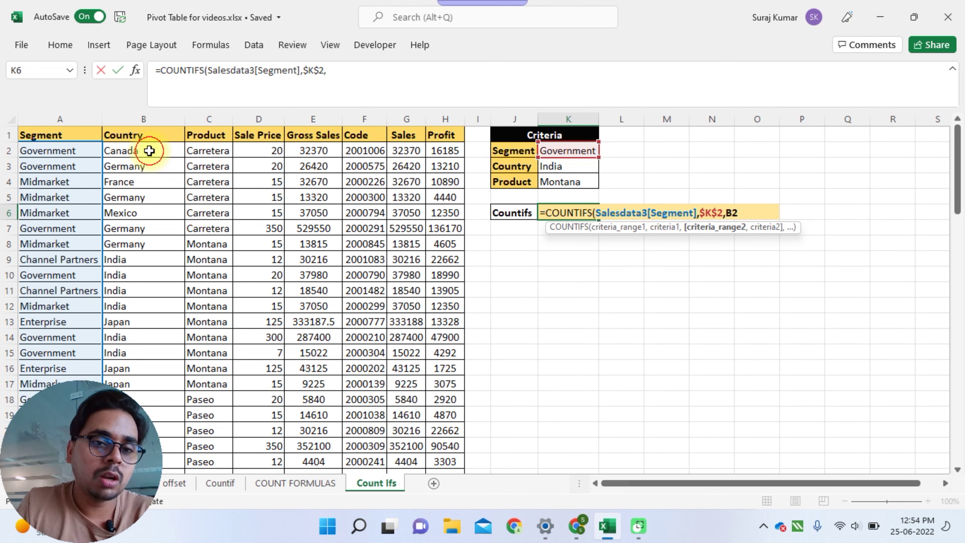
pyautogui.hotkey('ctrl', 'shift', 'Down')
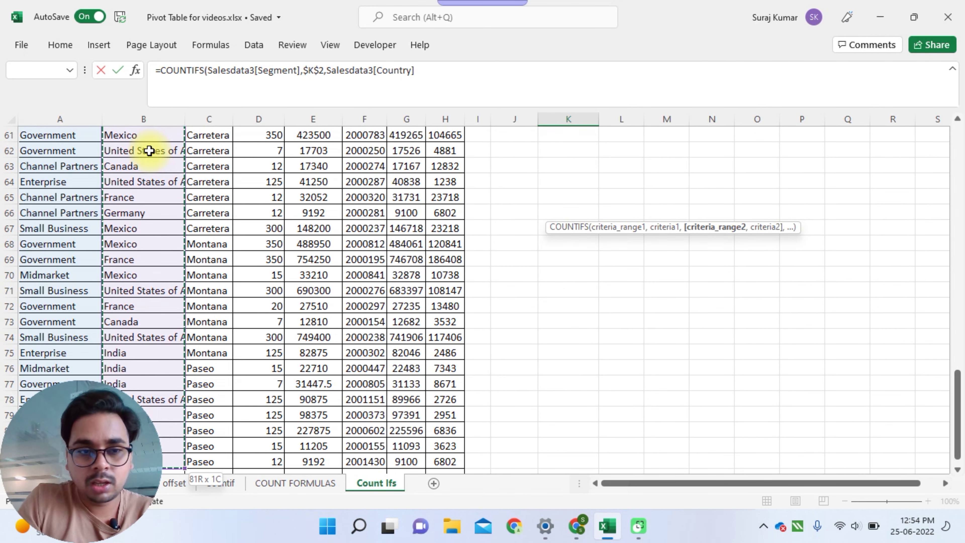
pyautogui.write(',')
pyautogui.press('Up')
pyautogui.press('Up')
pyautogui.press('Right')
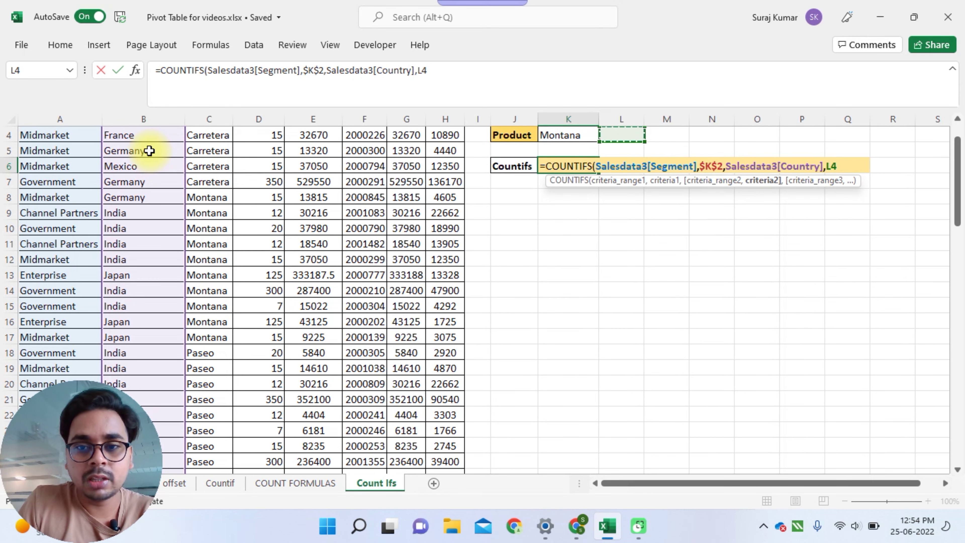
pyautogui.press('Up')
pyautogui.press('Up')
pyautogui.press('Up')
pyautogui.press('Left')
pyautogui.press('Left')
pyautogui.press('Right')
pyautogui.press('Down')
pyautogui.press('Down')
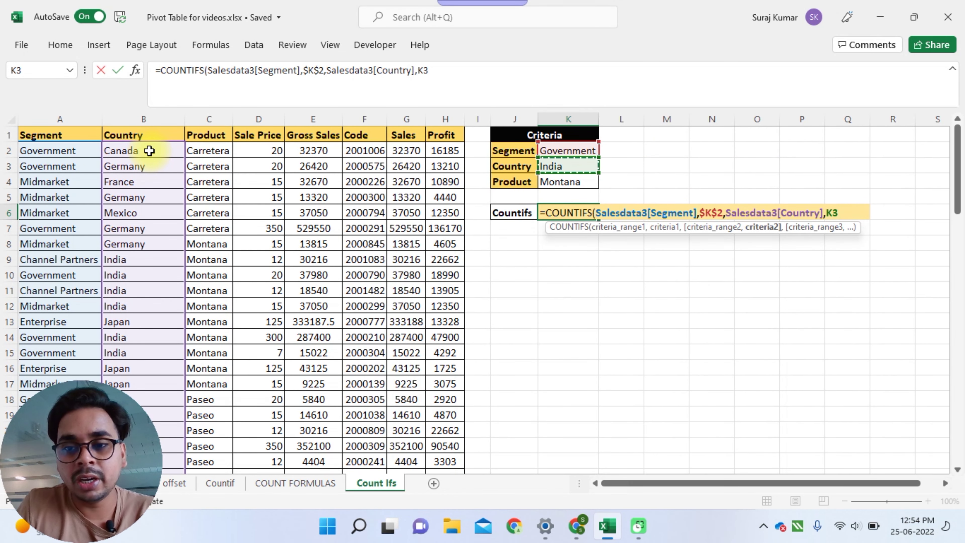
pyautogui.press('F4')
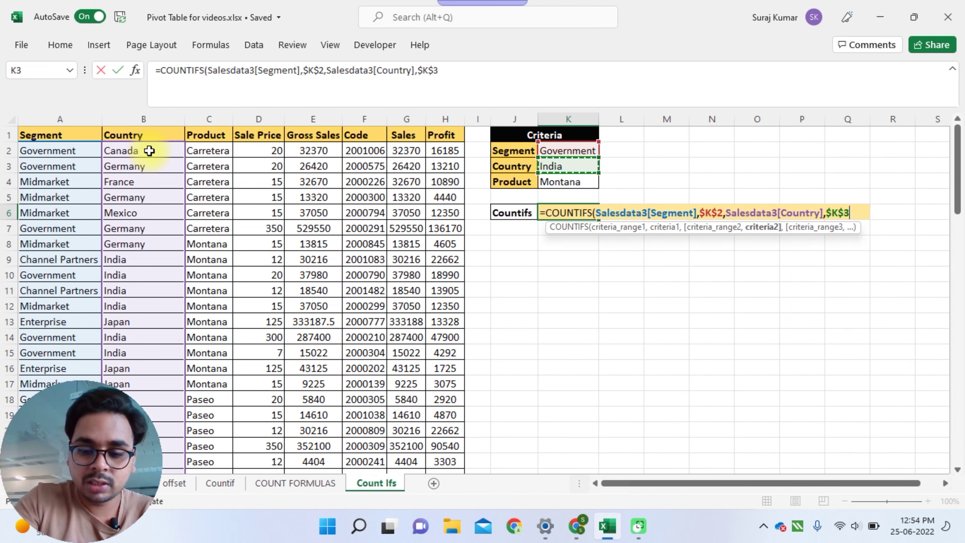
pyautogui.write(',')
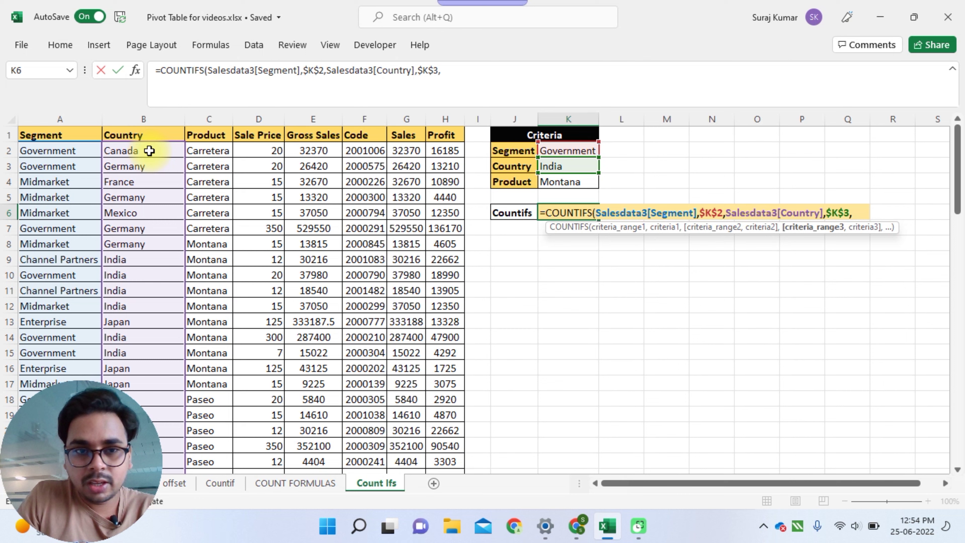
# Add the Product column as the third range with absolute $K$4 (Montana) as criterion.
pyautogui.press('Up')
pyautogui.press('Left')
pyautogui.press('Left')
pyautogui.press('Left')
pyautogui.press('Left')
pyautogui.press('Left')
pyautogui.press('Left')
pyautogui.press('Left')
pyautogui.press('Left')
pyautogui.press('Right')
pyautogui.press('Up')
pyautogui.press('Up')
pyautogui.press('Up')
pyautogui.hotkey('ctrl', 'shift', 'Down')
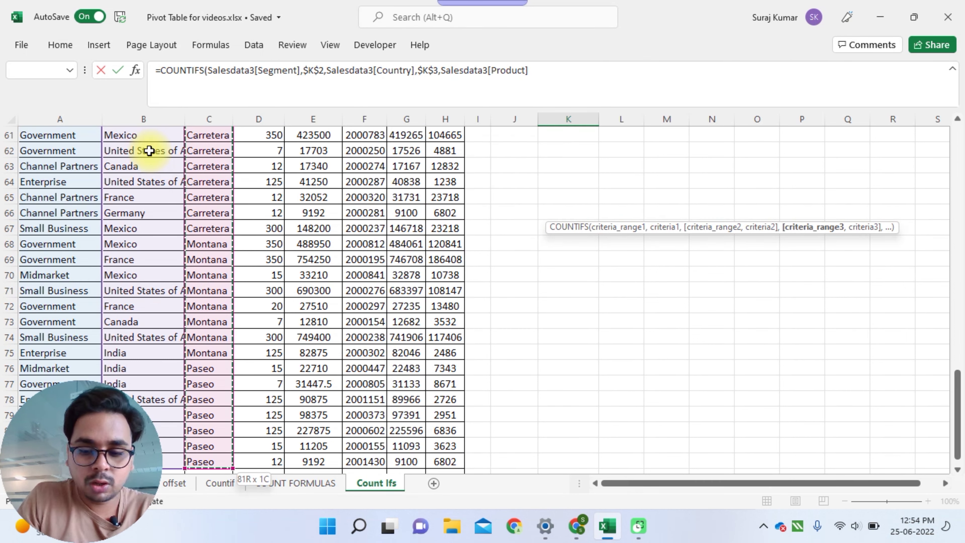
pyautogui.write(',')
pyautogui.press('Up')
pyautogui.press('Up')
pyautogui.press('Right')
pyautogui.press('Right')
pyautogui.press('Right')
pyautogui.press('Left')
pyautogui.press('Left')
pyautogui.press('Up')
pyautogui.press('Up')
pyautogui.press('Up')
pyautogui.press('Left')
pyautogui.press('Down')
pyautogui.press('Down')
pyautogui.press('Down')
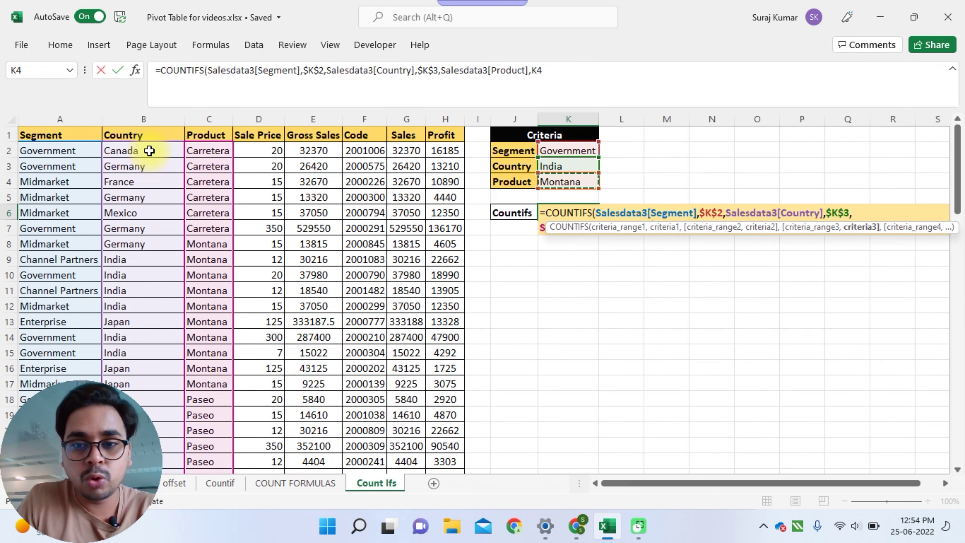
pyautogui.press('F4')
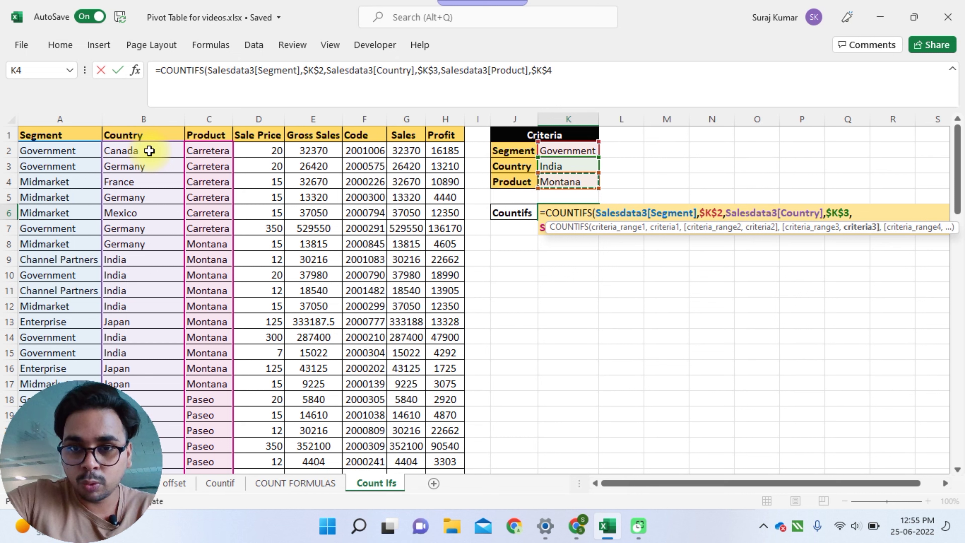
# Close and commit the COUNTIFS formula in K6, which returns 3.
pyautogui.write(')')
pyautogui.press('Return')
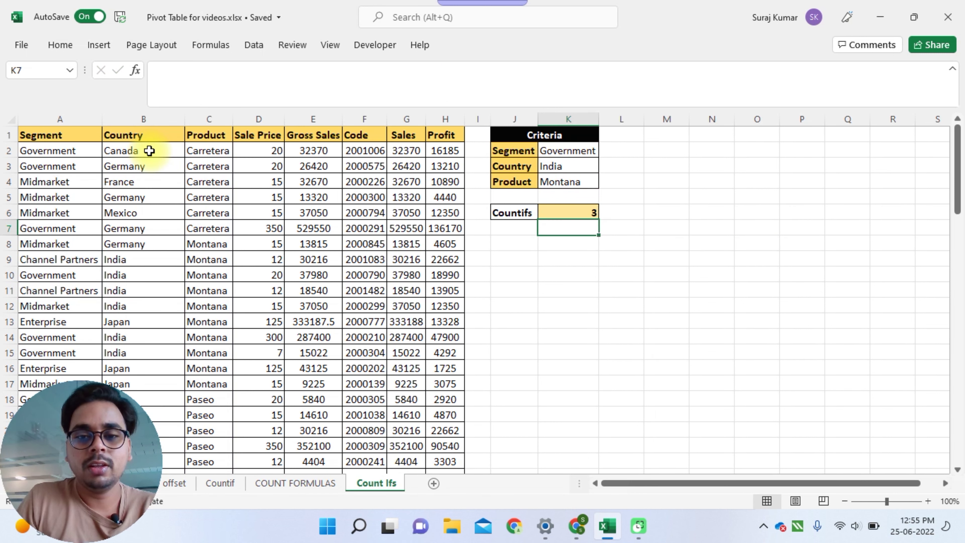
pyautogui.press('Up')
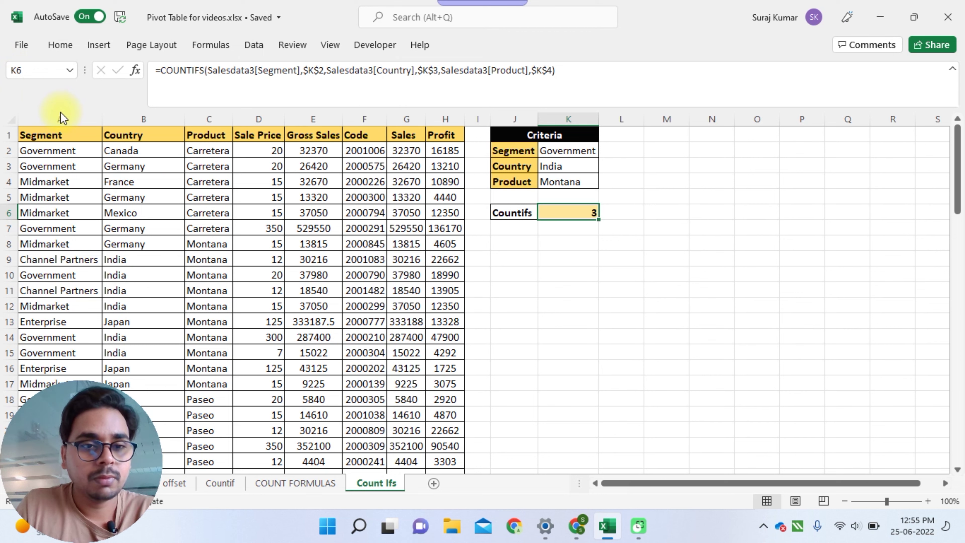
pyautogui.click(60, 118)
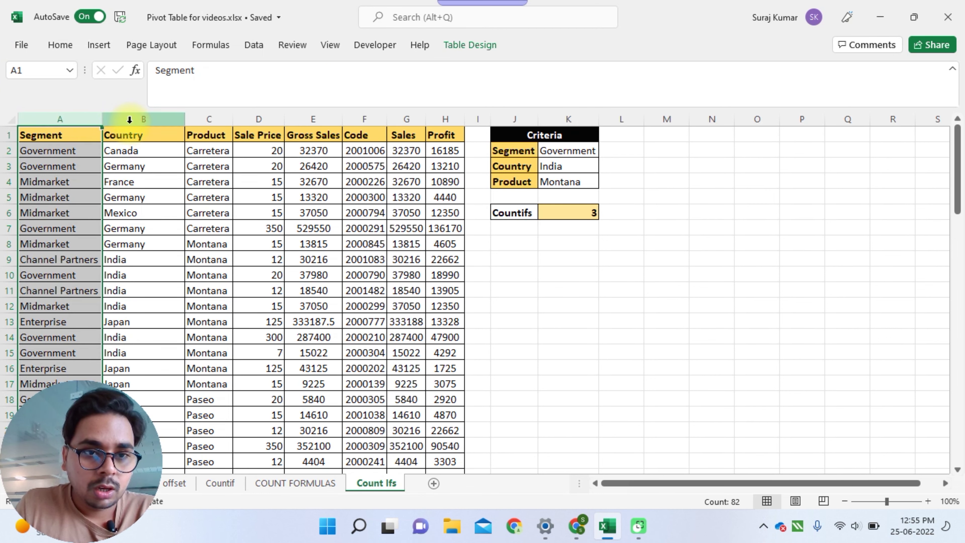
pyautogui.click(136, 118)
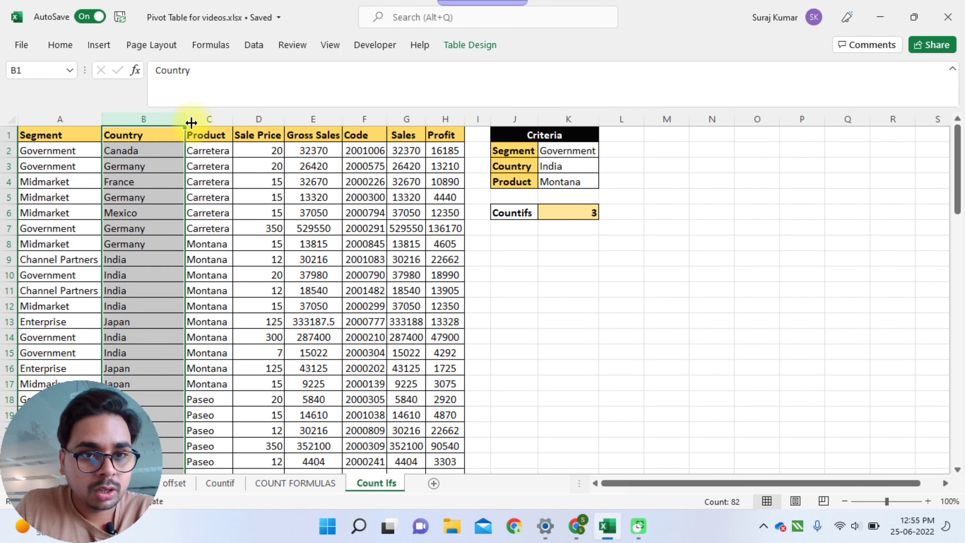
pyautogui.click(205, 117)
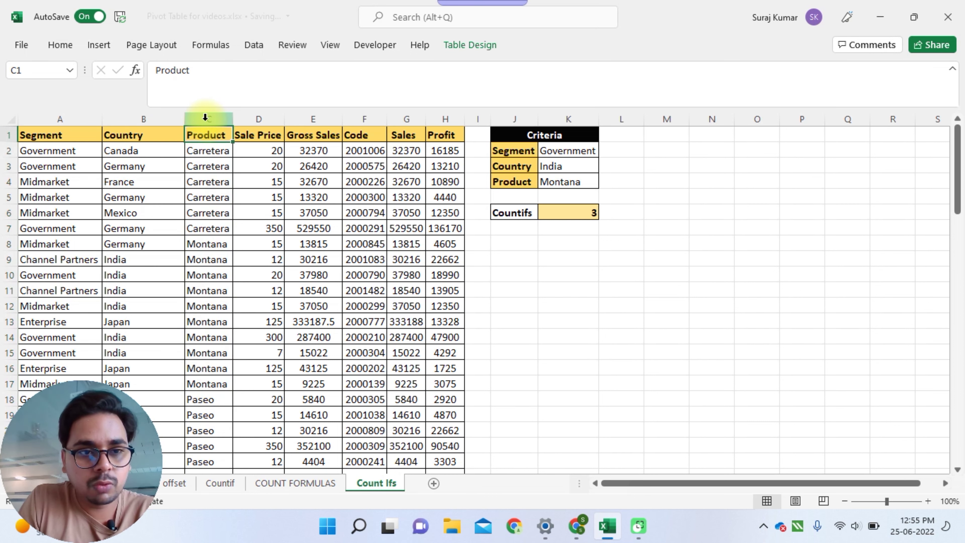
pyautogui.hotkey('ctrl', 'Home')
pyautogui.hotkey('ctrl', 'shift', 'Right')
pyautogui.hotkey('ctrl', 'shift', 'l')
pyautogui.hotkey('alt', 'Down')
pyautogui.press('Down')
pyautogui.press('Up')
pyautogui.press('Tab')
pyautogui.press('space')
pyautogui.press('Down')
pyautogui.press('Down')
pyautogui.press('Down')
pyautogui.press('space')
pyautogui.press('Return')
pyautogui.press('Right')
pyautogui.hotkey('alt', 'Down')
pyautogui.press('Down')
pyautogui.press('Tab')
pyautogui.press('Down')
pyautogui.press('space')
pyautogui.press('Up')
pyautogui.press('space')
pyautogui.press('space')
pyautogui.press('Down')
pyautogui.press('Down')
pyautogui.press('Down')
pyautogui.press('Down')
pyautogui.press('space')
pyautogui.press('Return')
pyautogui.press('Right')
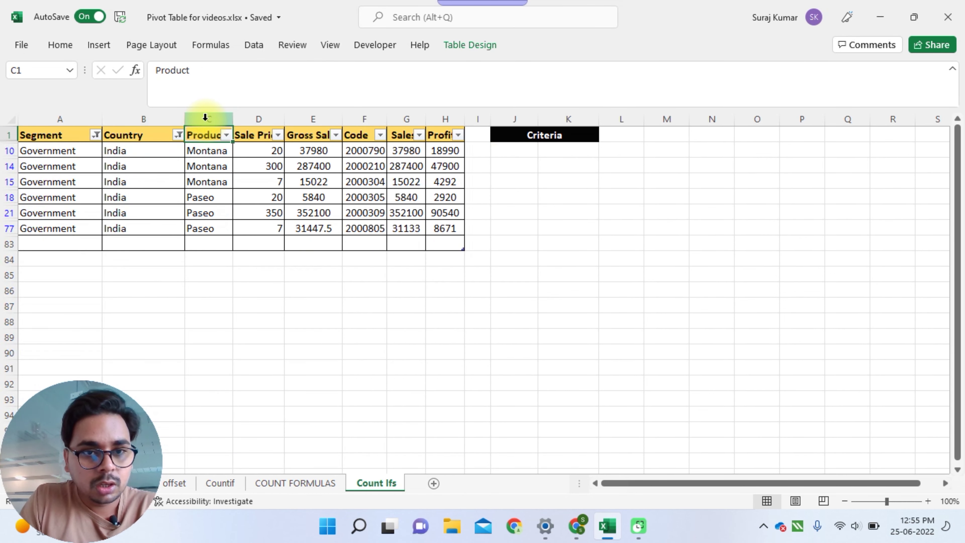
pyautogui.hotkey('alt', 'Down')
pyautogui.press('Tab')
pyautogui.press('Down')
pyautogui.press('Down')
pyautogui.press('space')
pyautogui.press('Return')
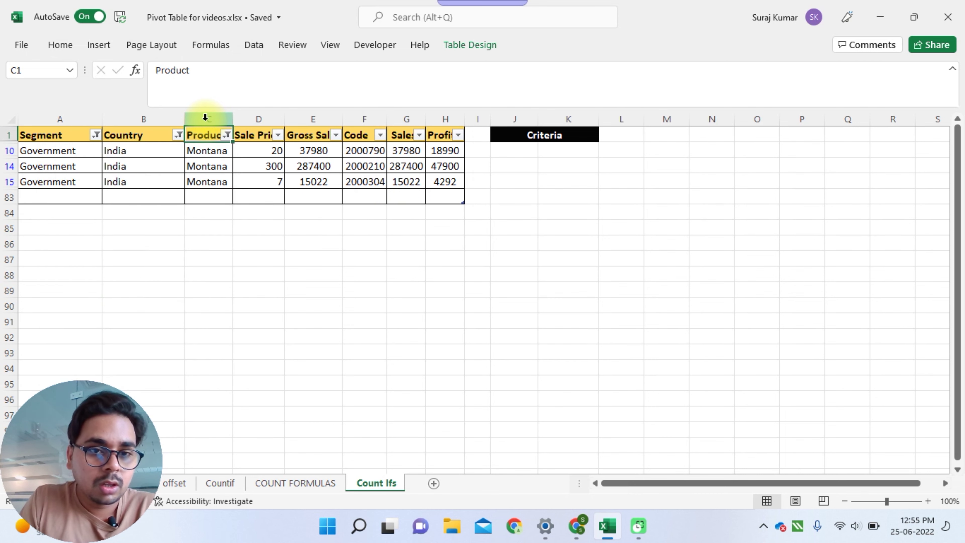
pyautogui.press('Down')
pyautogui.hotkey('ctrl', 'shift', 'Down')
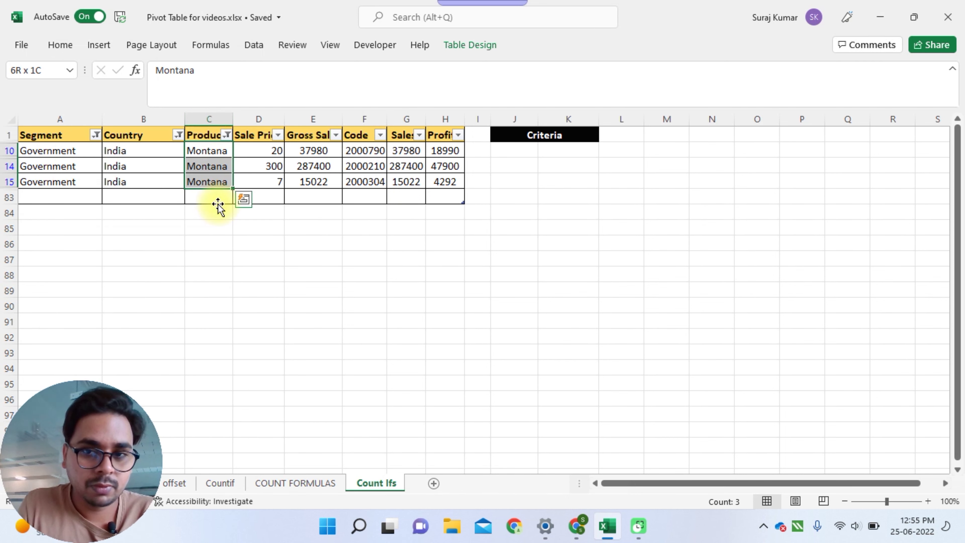
pyautogui.hotkey('ctrl', 'shift', 'l')
pyautogui.hotkey('ctrl', 'Up')
pyautogui.press('Right')
pyautogui.press('Right')
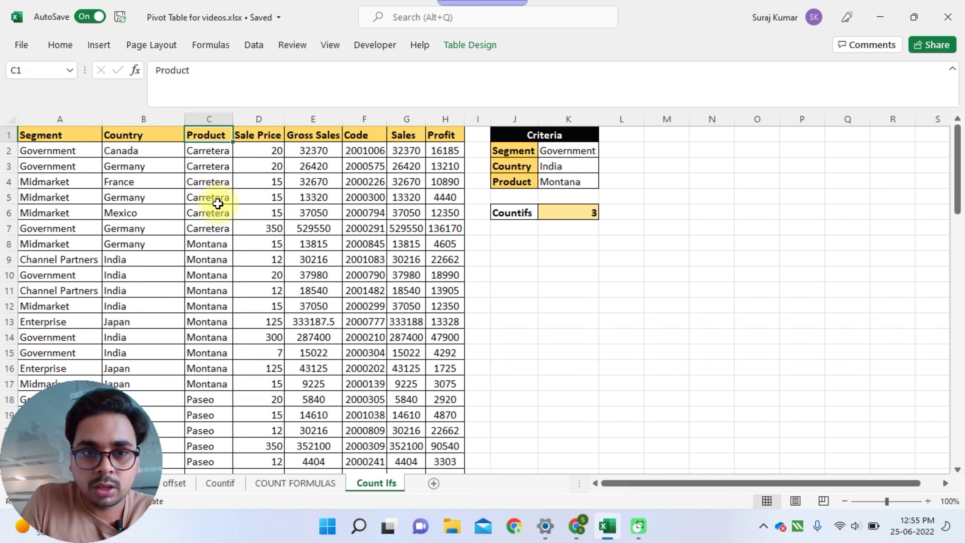
pyautogui.press('Right')
pyautogui.press('Right')
pyautogui.press('Right')
pyautogui.press('Right')
pyautogui.press('Right')
pyautogui.press('Right')
pyautogui.press('Down')
pyautogui.press('Left')
pyautogui.press('Down')
pyautogui.press('Down')
pyautogui.press('Down')
pyautogui.press('Down')
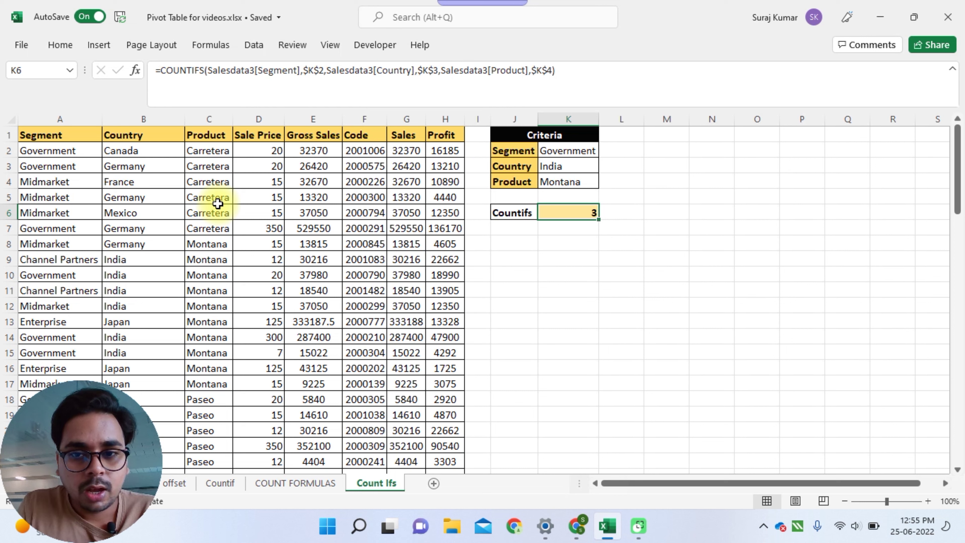